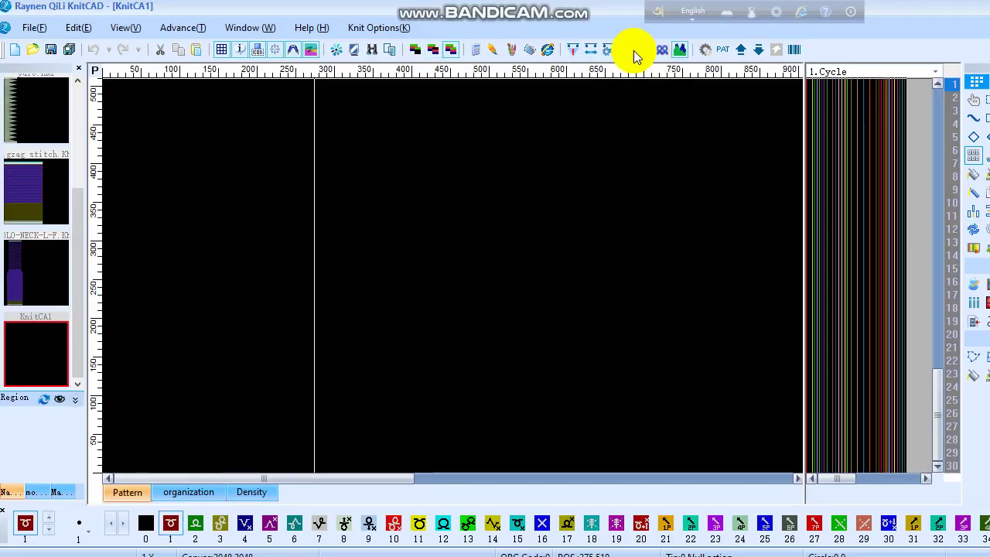
Step: Generate a new Shape Design panel with 80 revolutions in the first section
click(642, 53)
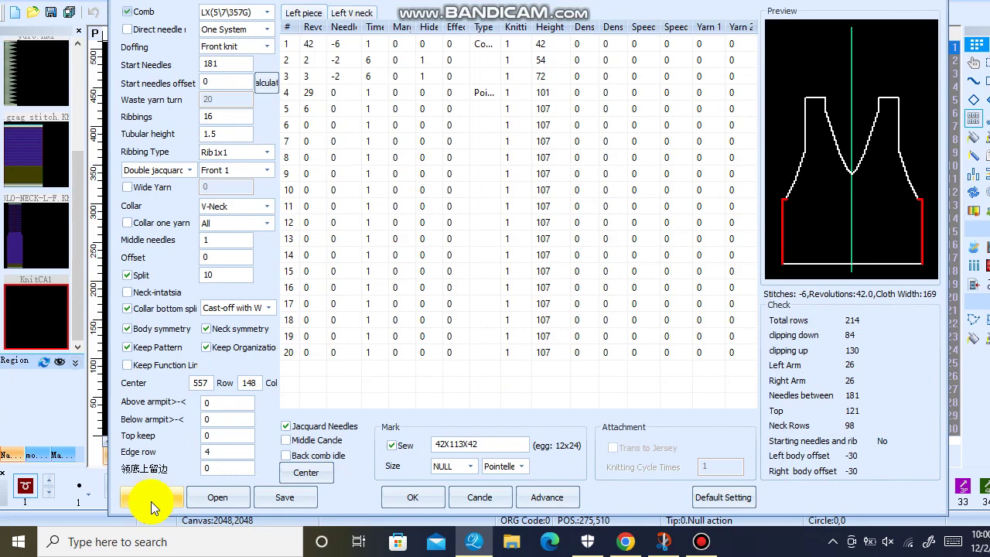
click(151, 498)
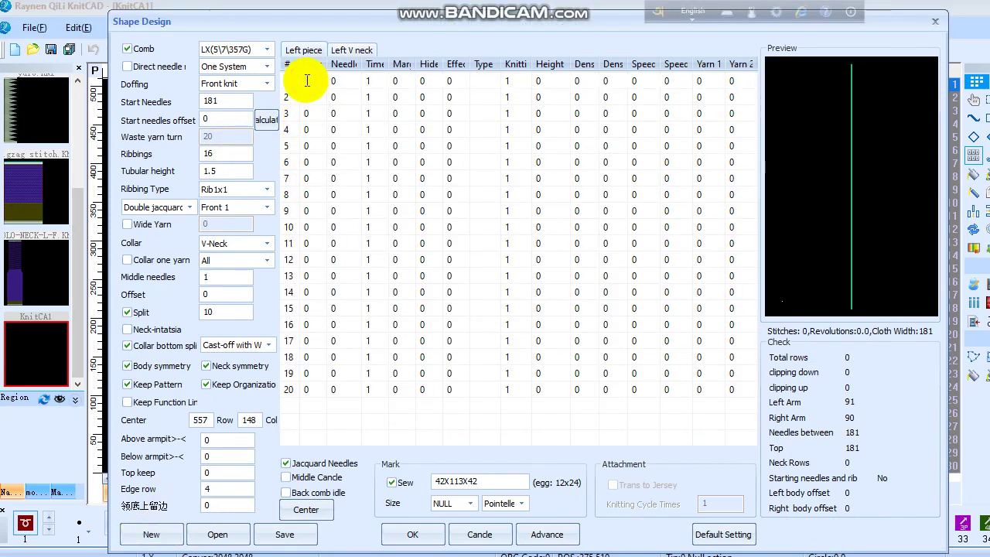
click(307, 80)
text(80)
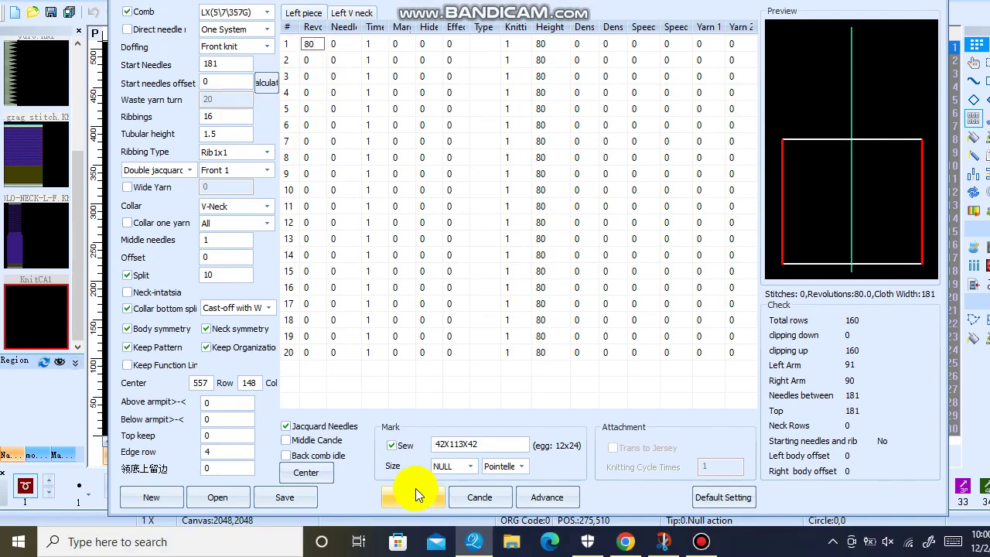
click(415, 499)
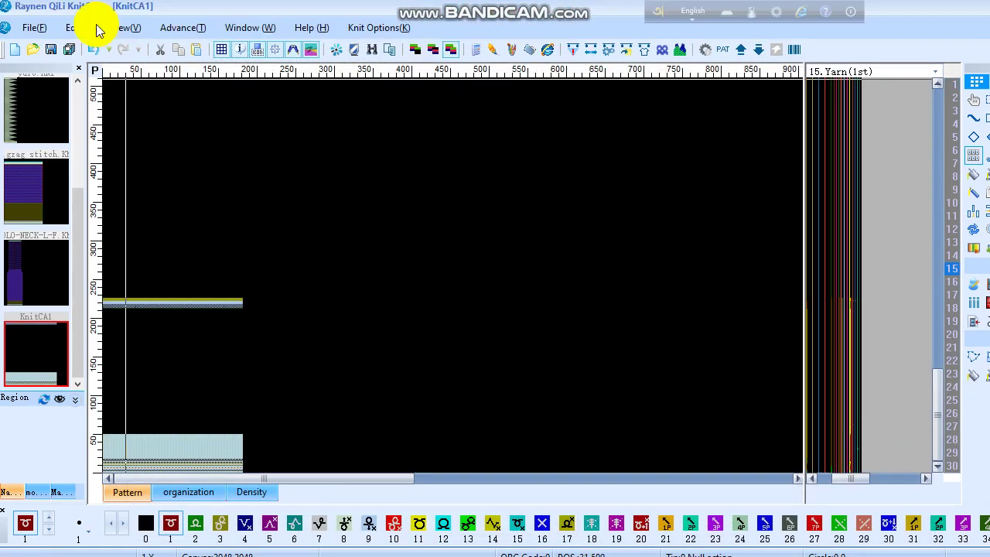
Step: Undo the generated panel and regenerate it from the Shape Design settings
click(93, 49)
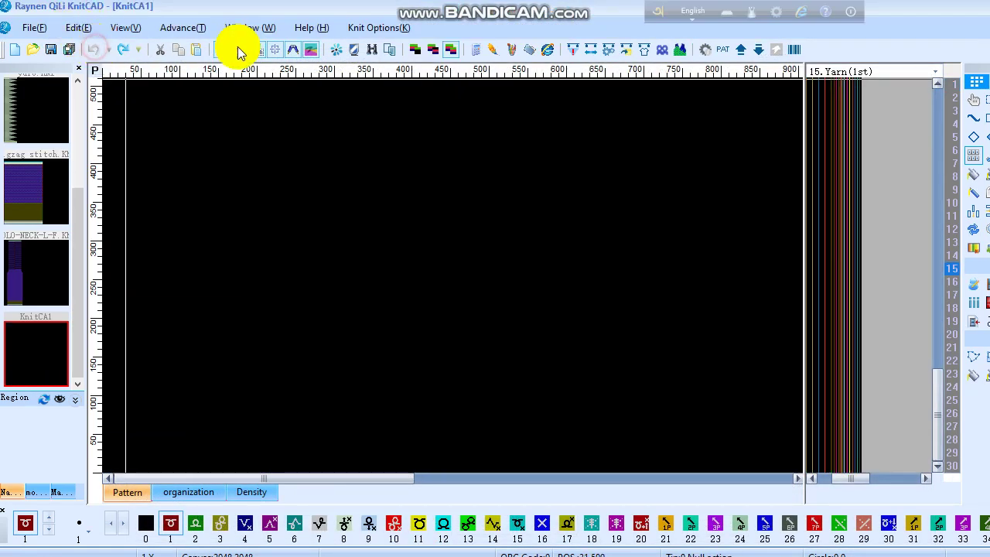
click(641, 50)
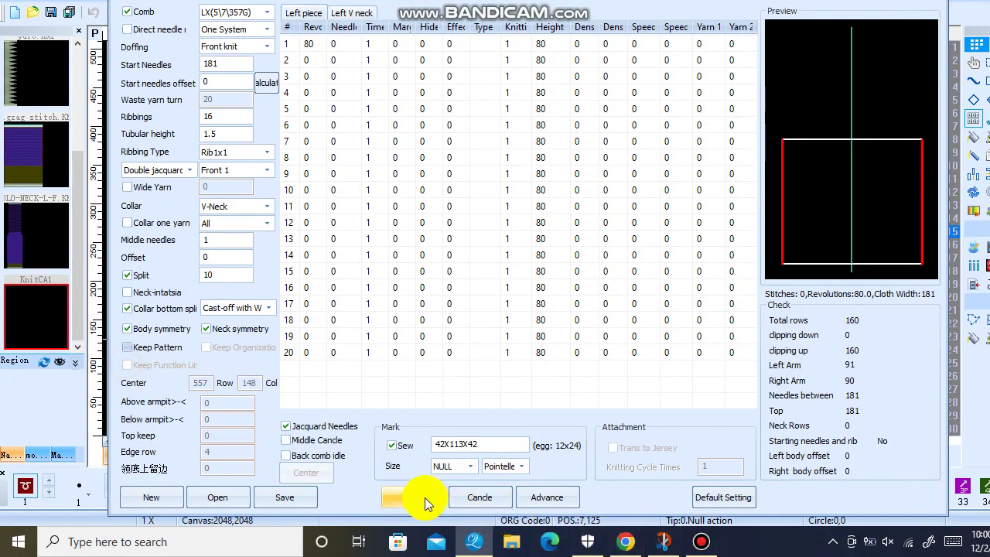
click(422, 514)
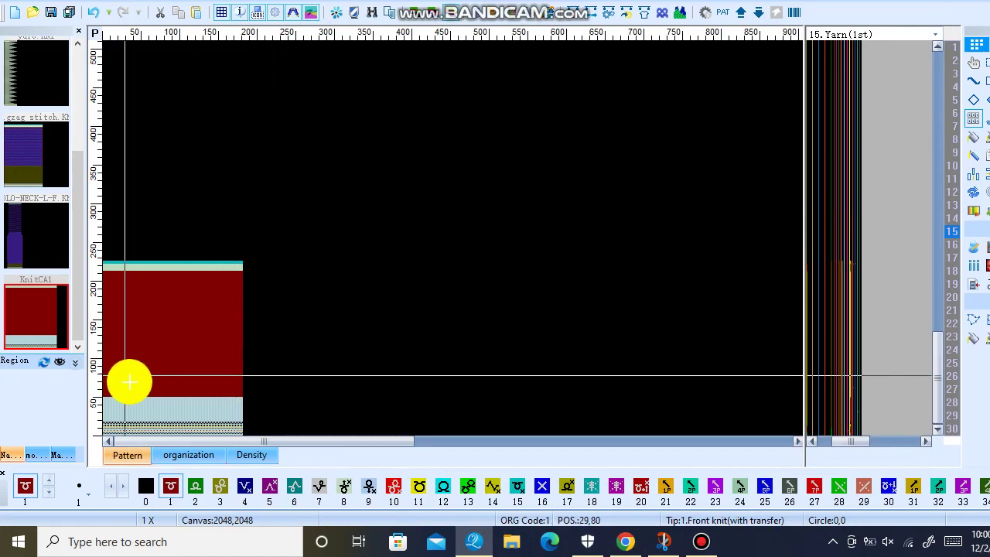
Step: Zoom into the hem, set colour 124, and select the Pencil with stitch code 70
scroll(128, 380, up, 1)
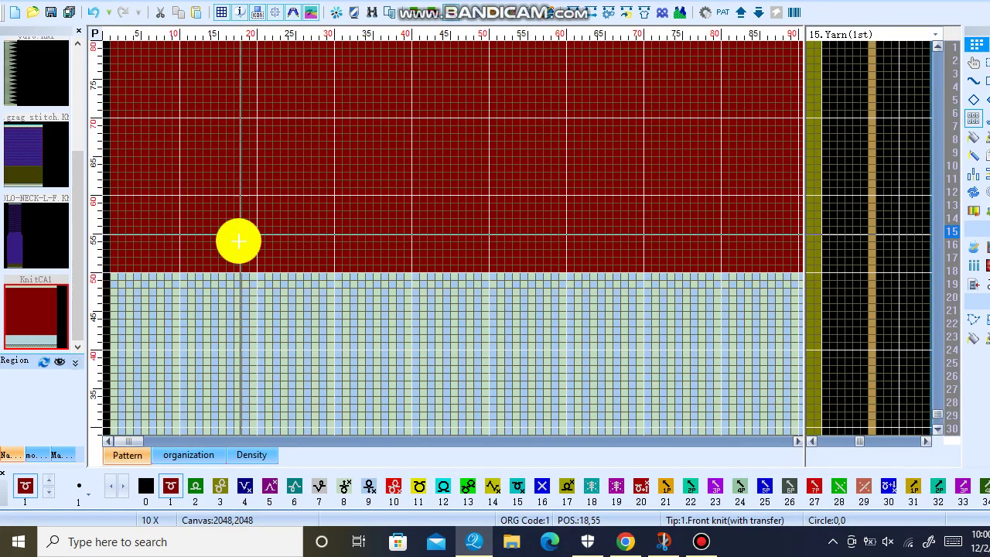
scroll(252, 241, up, 1)
scroll(282, 240, up, 1)
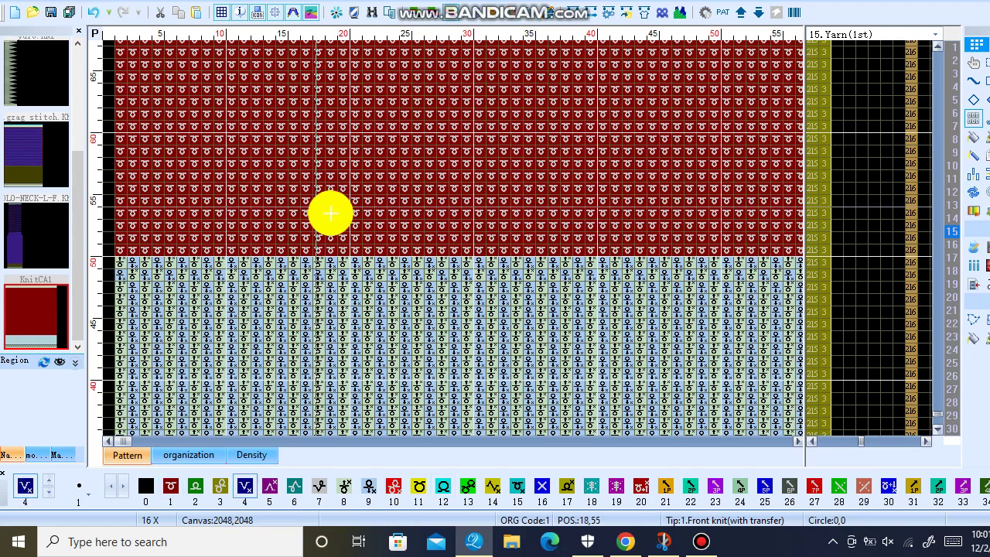
text(124)
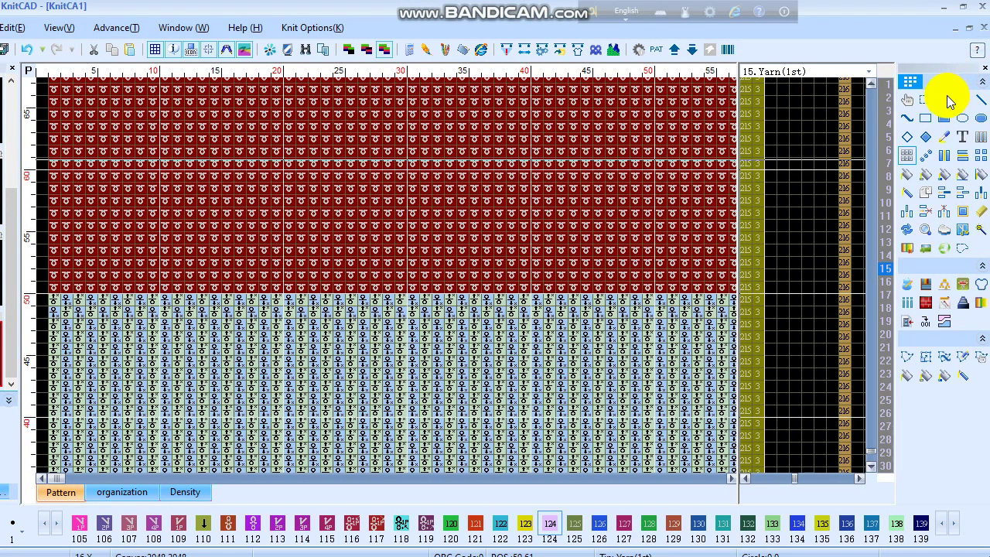
click(946, 100)
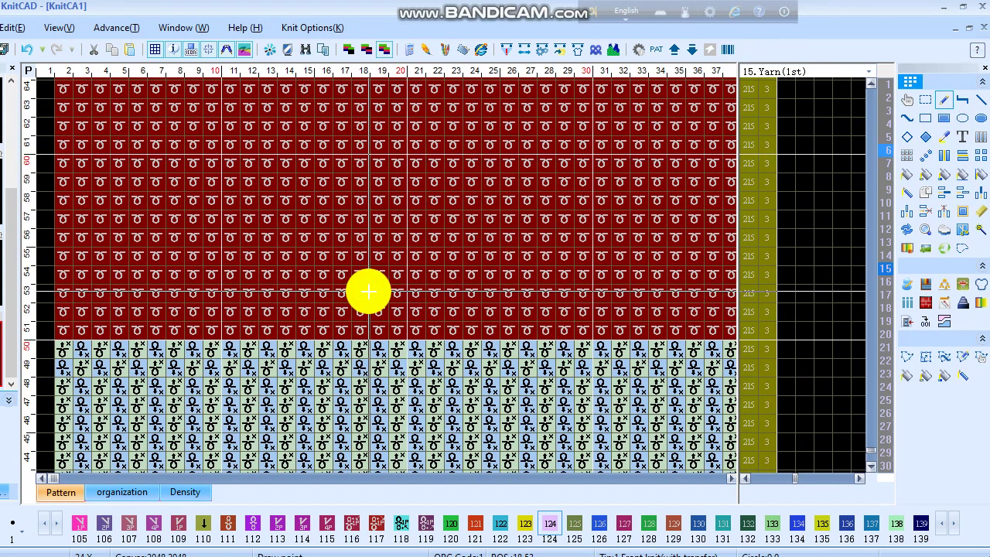
key(7)
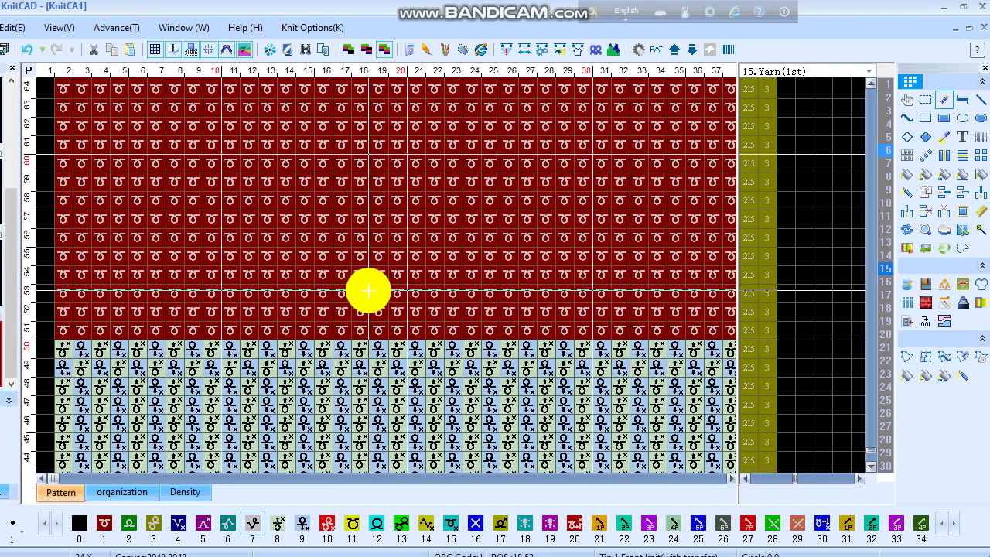
key(0)
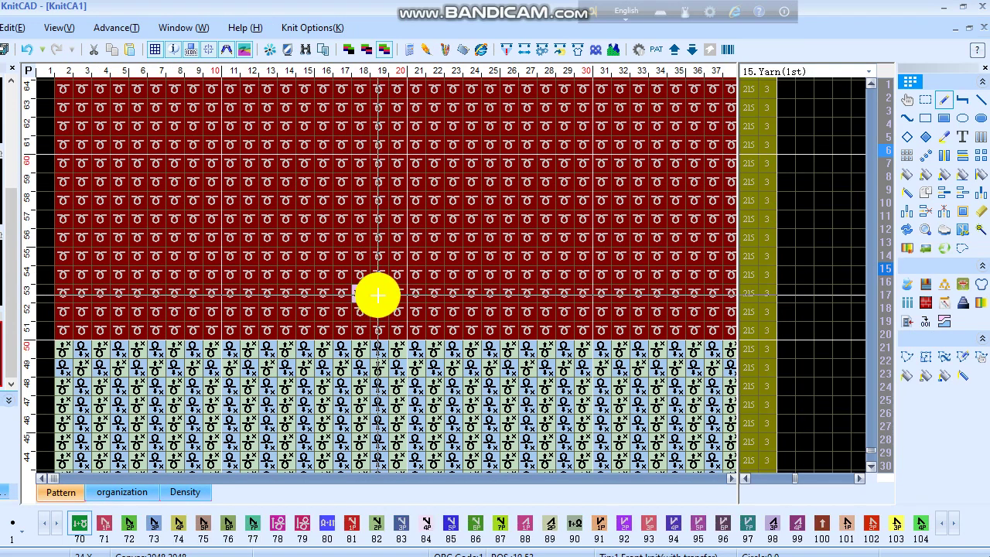
Step: Pencil-draw green 124, blue 70 and red 16 transfer stitches along rows 53–54
drag(378, 294, 398, 292)
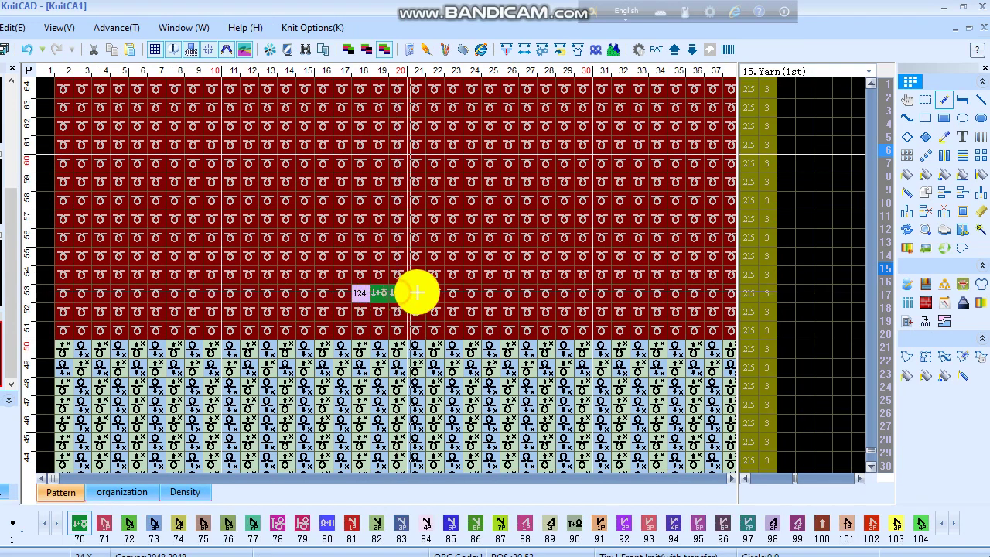
click(417, 292)
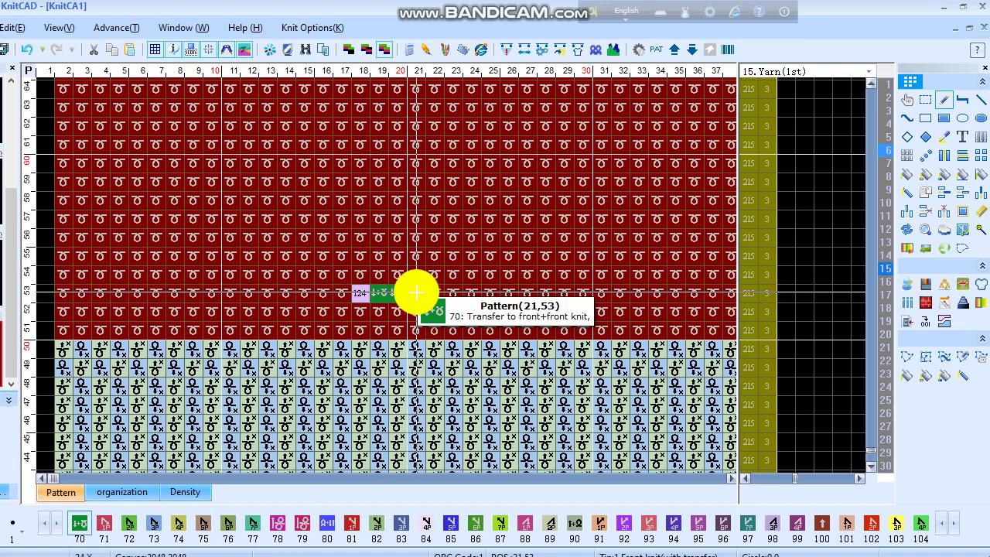
drag(417, 292, 443, 292)
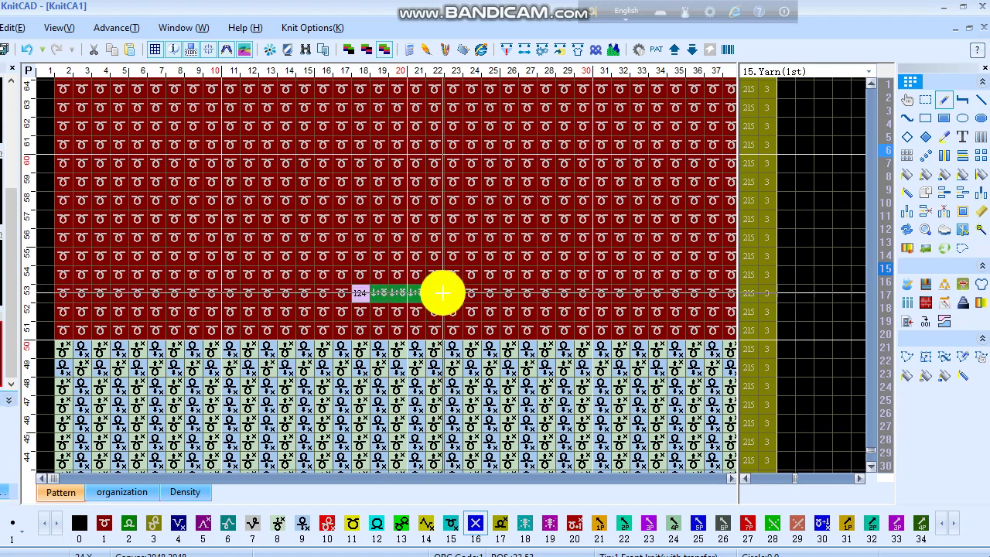
click(438, 292)
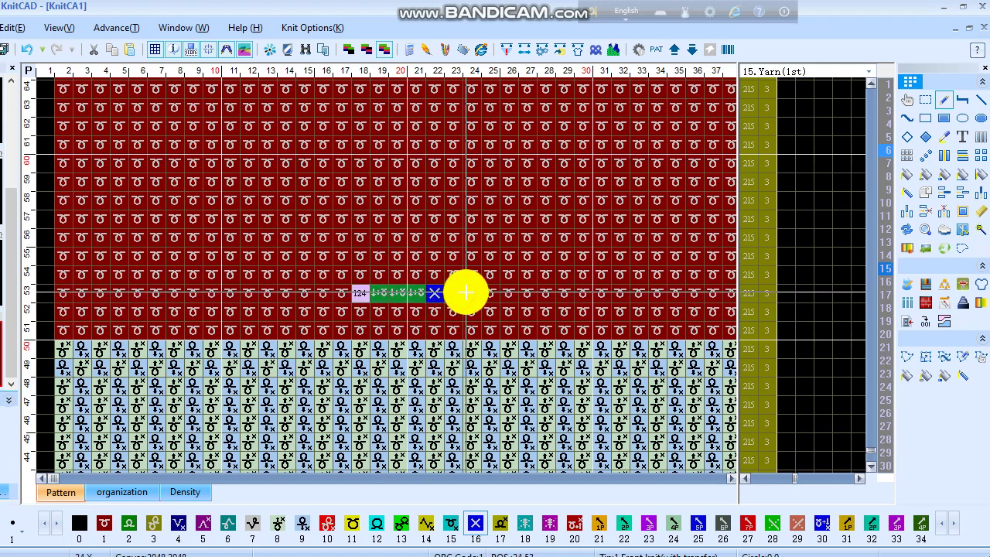
click(466, 292)
drag(465, 293, 454, 293)
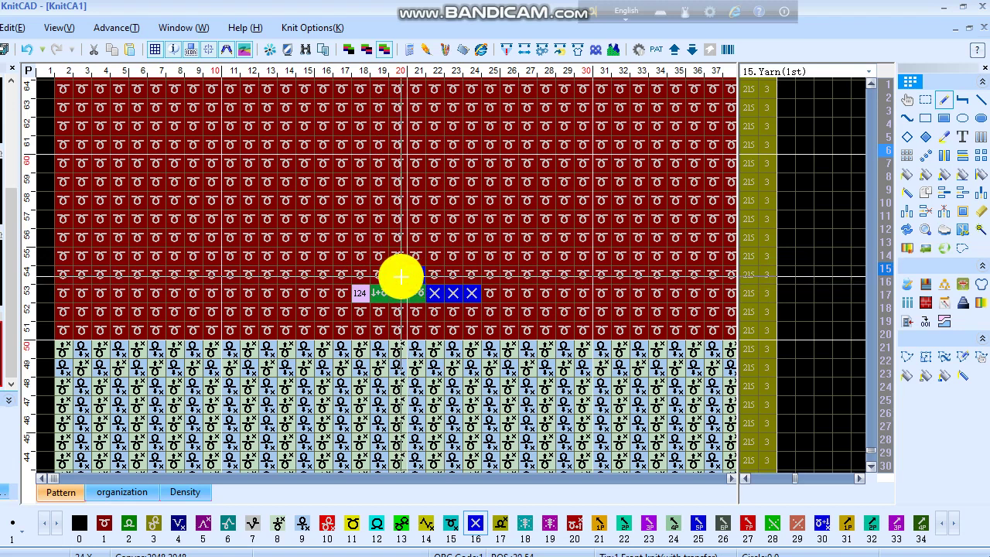
drag(400, 275, 379, 274)
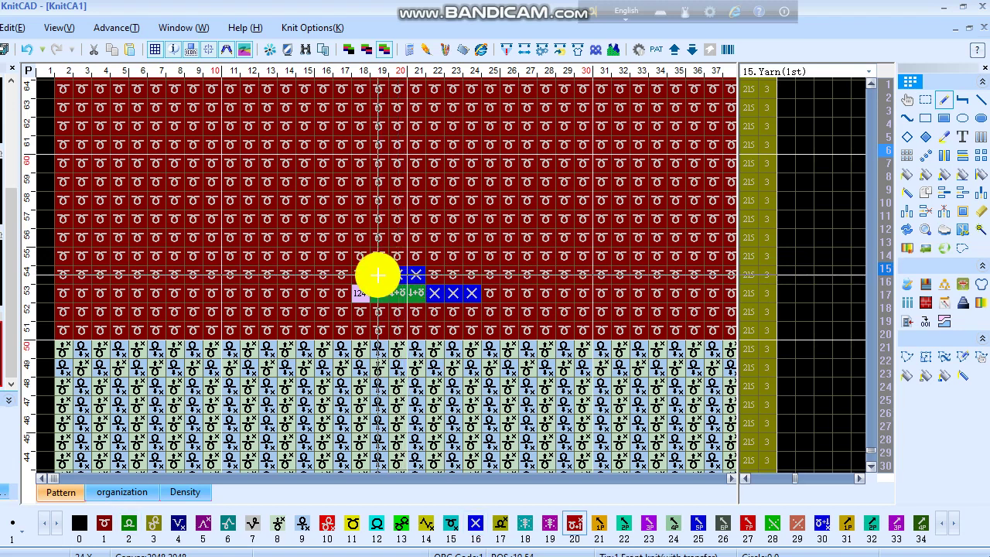
Step: With the flat copy tool, pick the blue X stitch and paste the copied motif
click(927, 157)
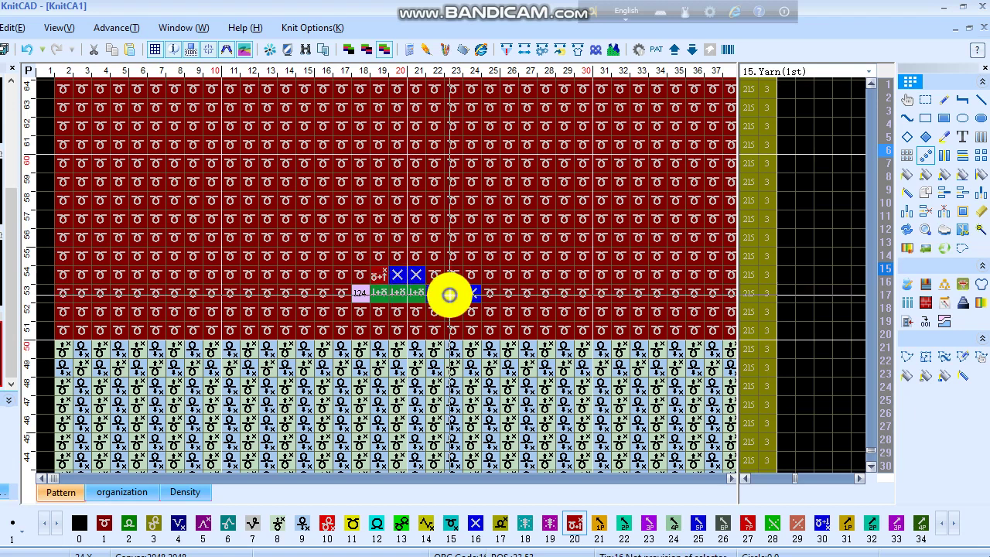
right_click(444, 292)
click(481, 263)
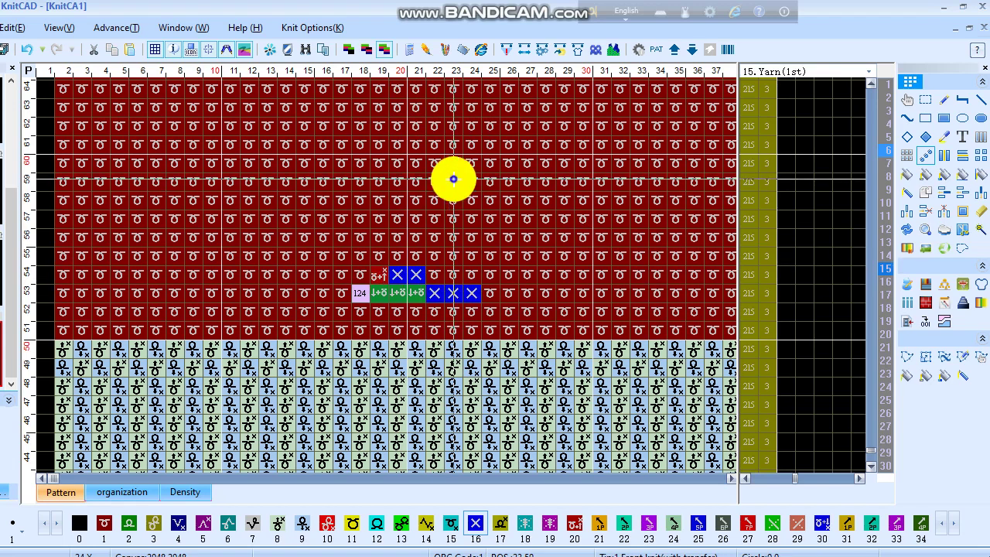
right_click(454, 179)
click(485, 318)
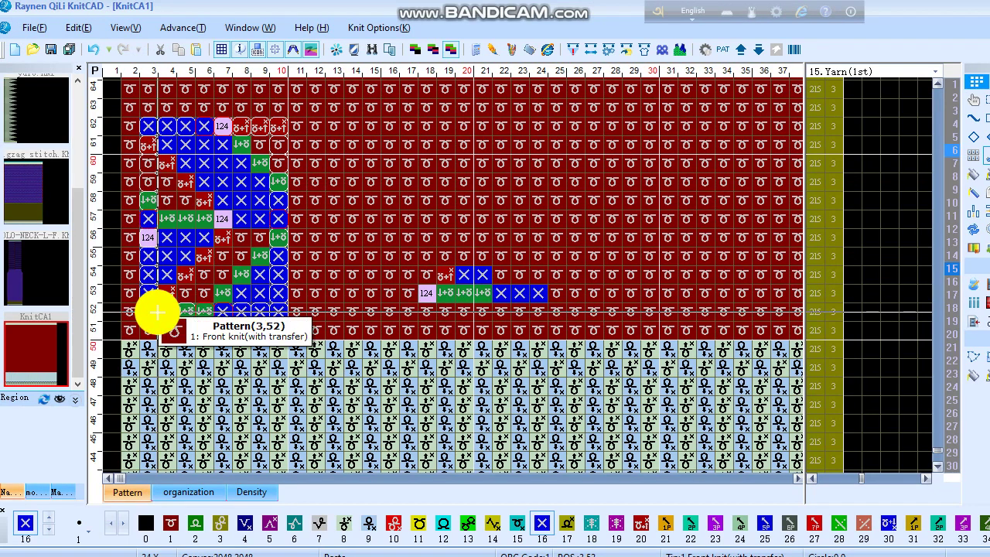
Step: Drop the motif at column 3, row 52 and repeat it across columns 3–26 to row 63
click(157, 313)
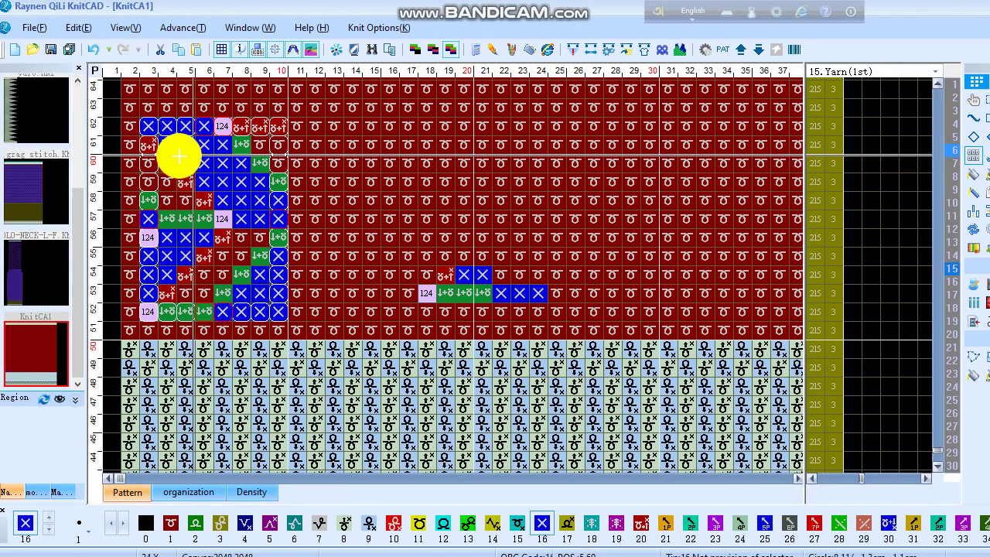
drag(177, 155, 577, 104)
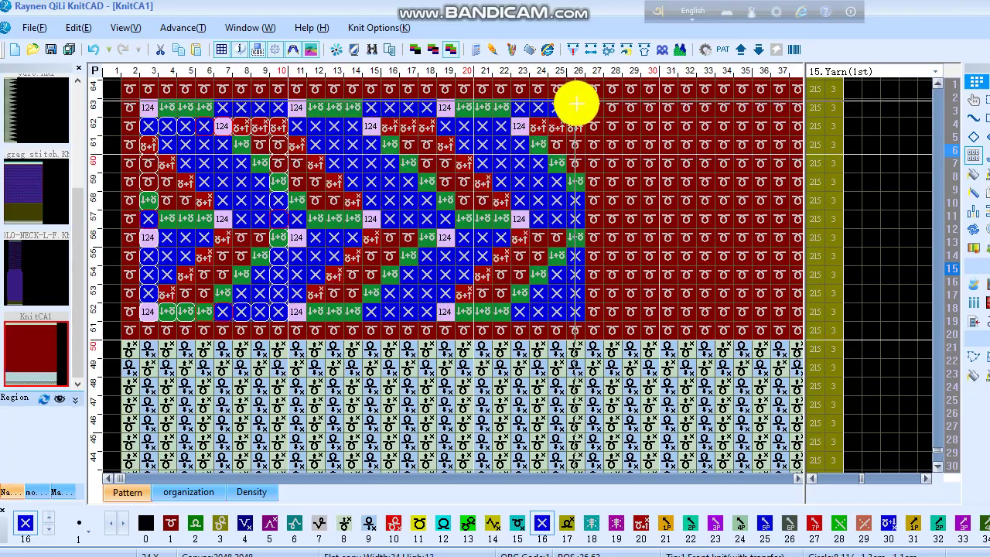
scroll(298, 274, down, 3)
scroll(261, 261, down, 3)
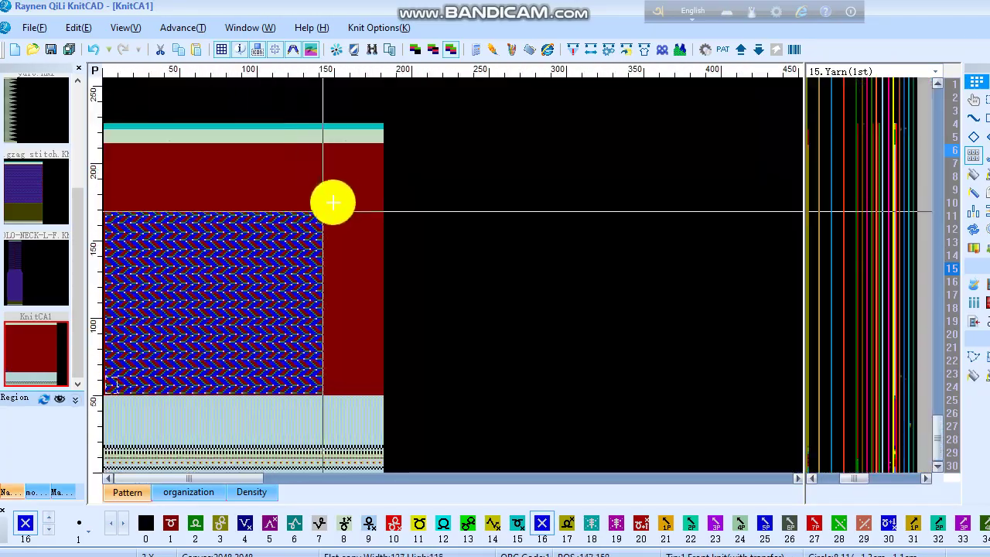
scroll(453, 274, up, 3)
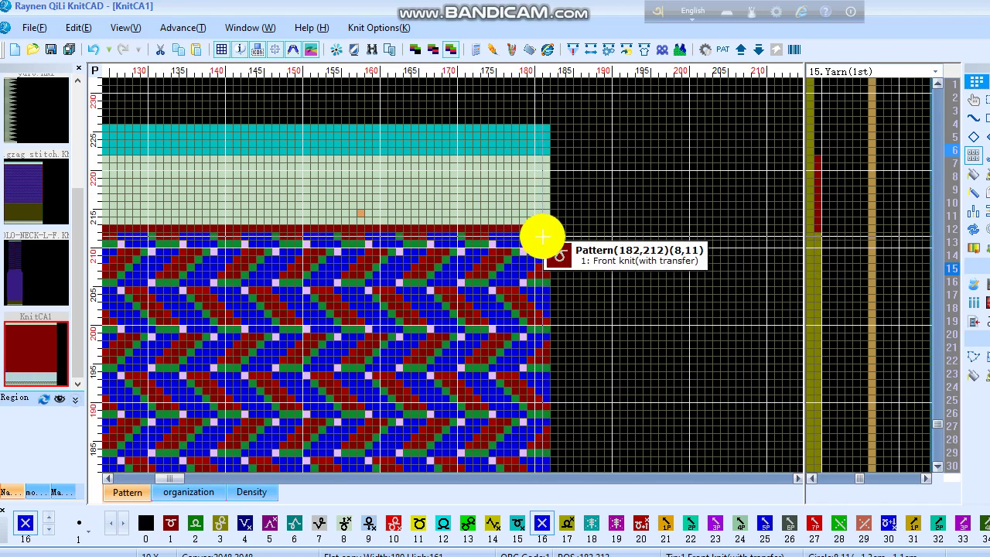
Step: Fill the right-edge columns with dark red, then zoom out to view the whole pattern
click(533, 239)
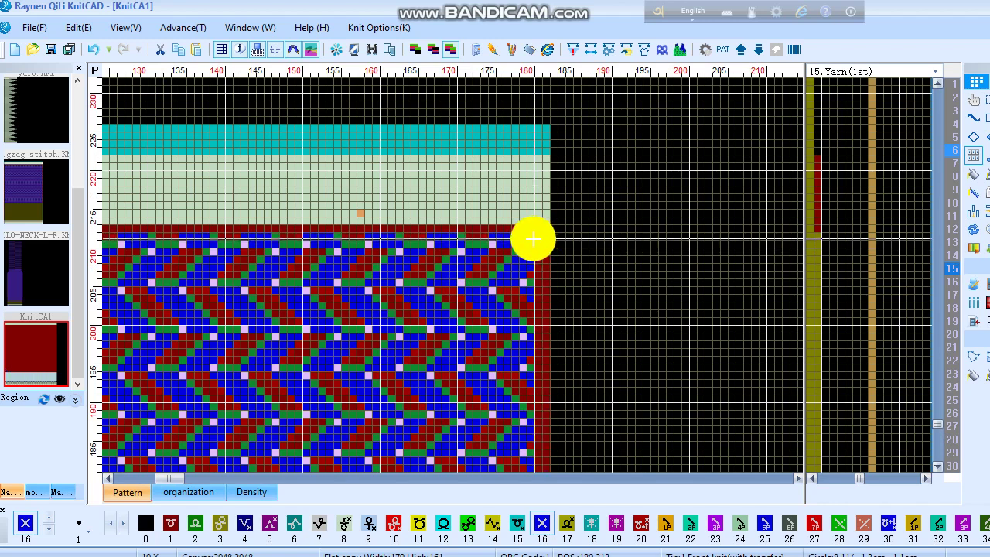
click(525, 239)
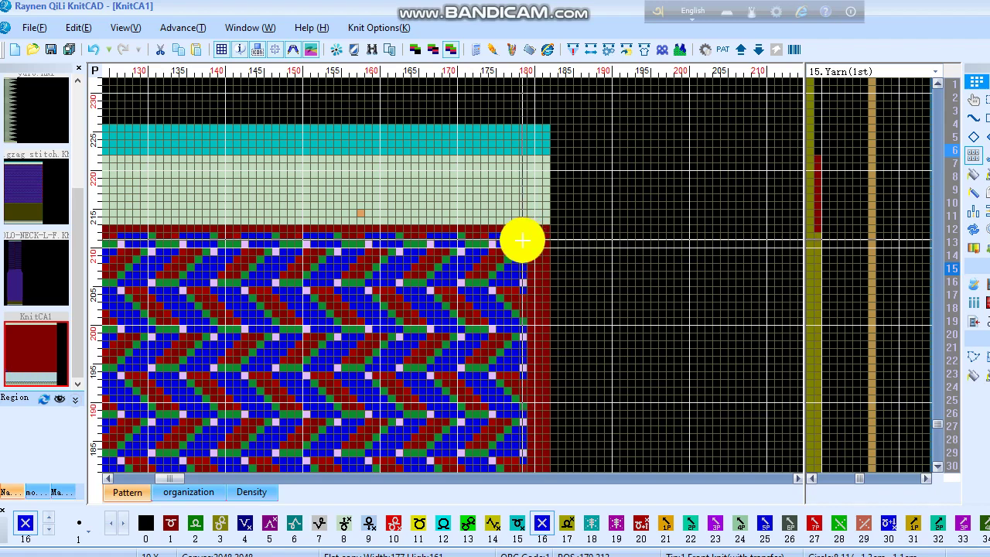
scroll(433, 298, down, 3)
scroll(220, 310, down, 2)
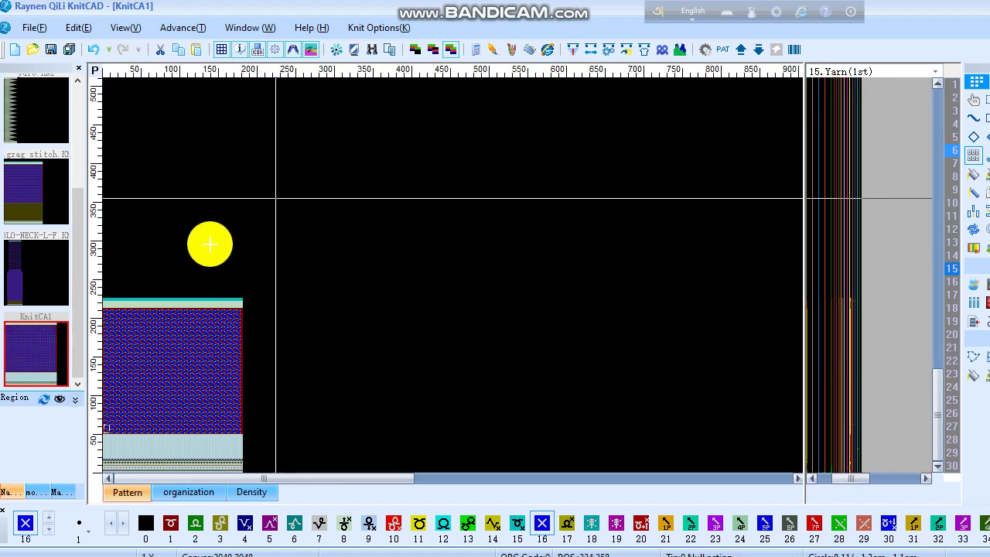
Step: In the zigzag stitch file, show cycle lines and copy the small block above the teal rows
click(33, 179)
scroll(335, 329, up, 3)
scroll(335, 330, up, 2)
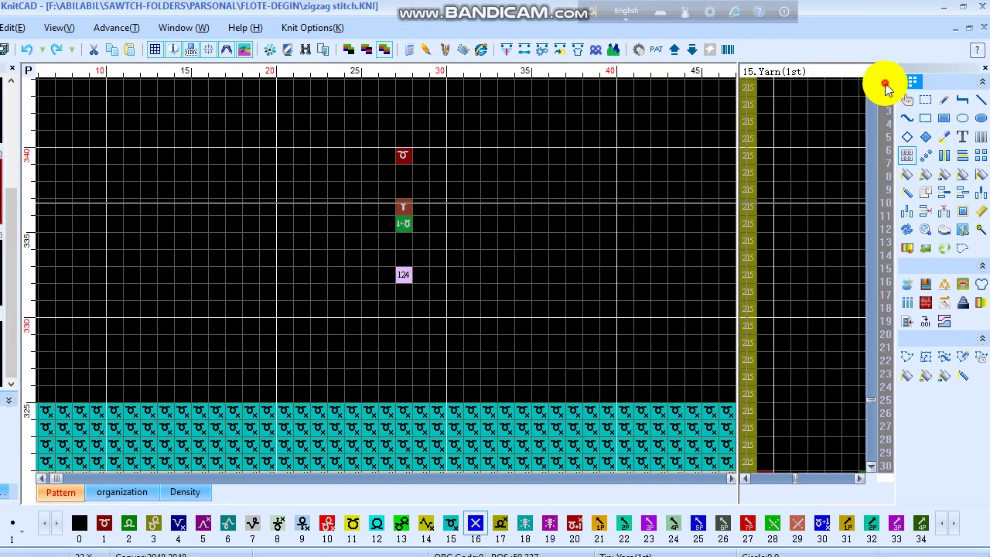
click(886, 87)
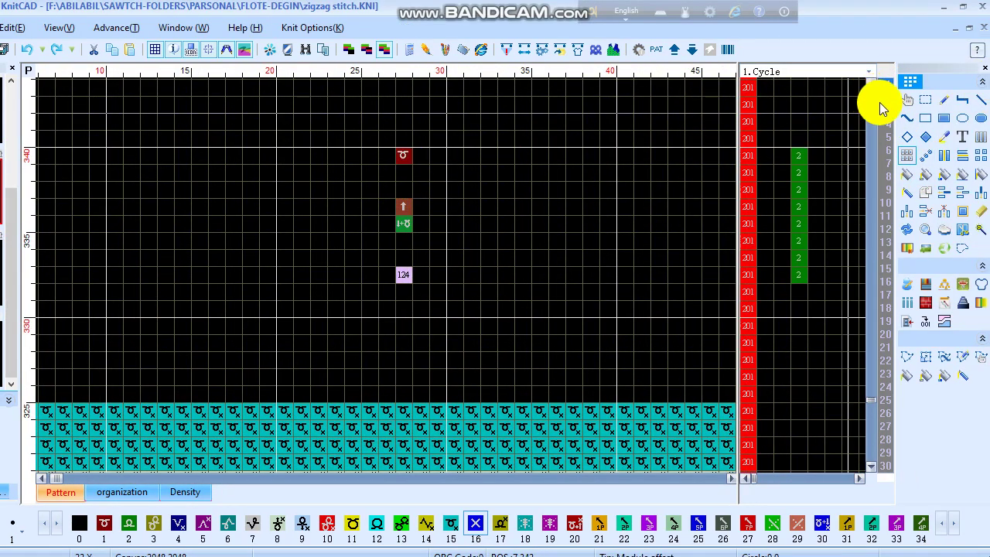
click(909, 157)
drag(370, 123, 456, 327)
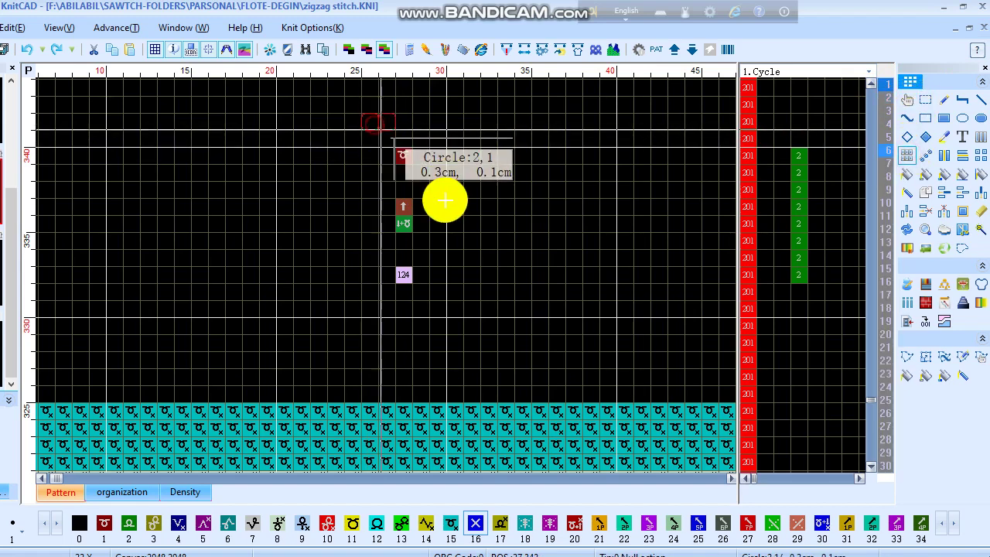
right_click(418, 213)
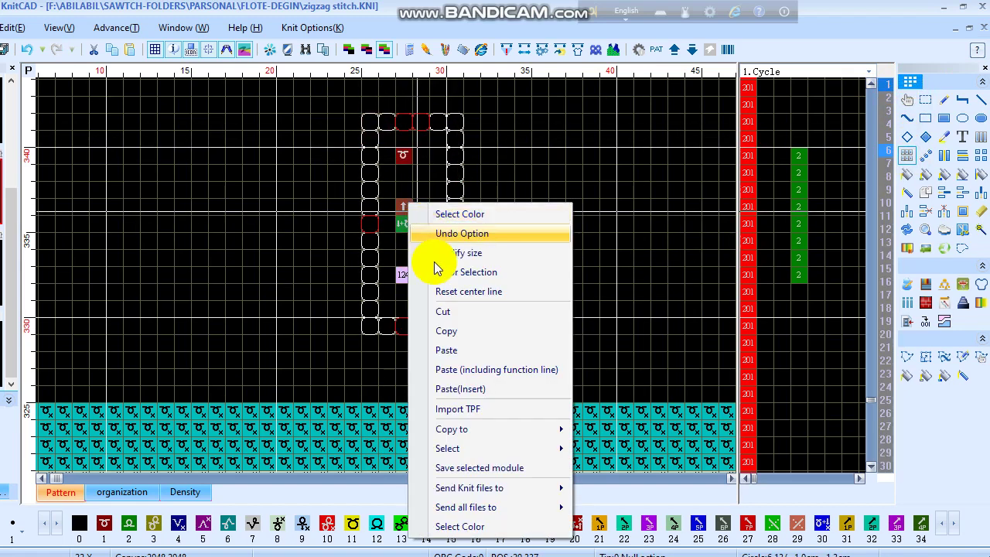
click(449, 331)
Step: Paste the block with its function lines into KnitCA1 above the pattern's top rows
click(8, 347)
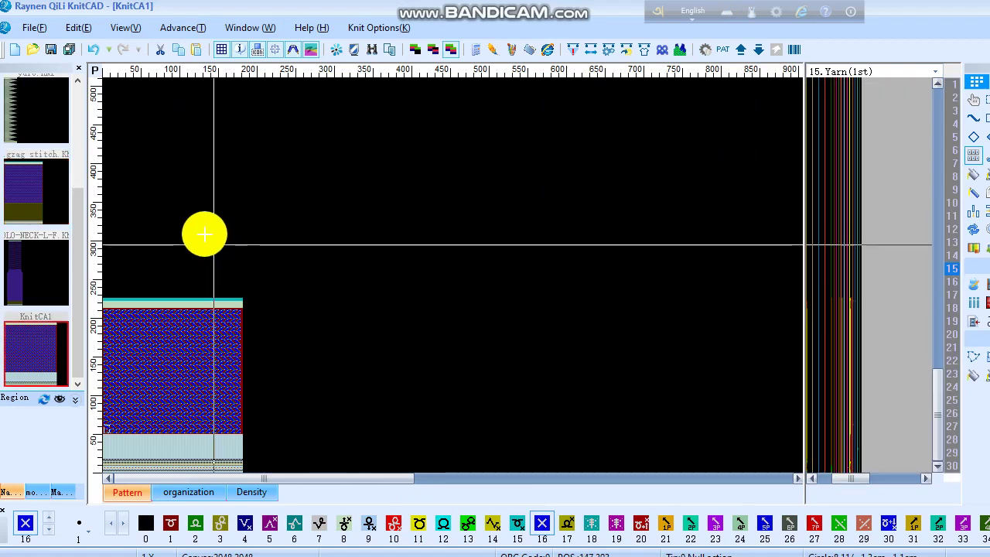
right_click(200, 232)
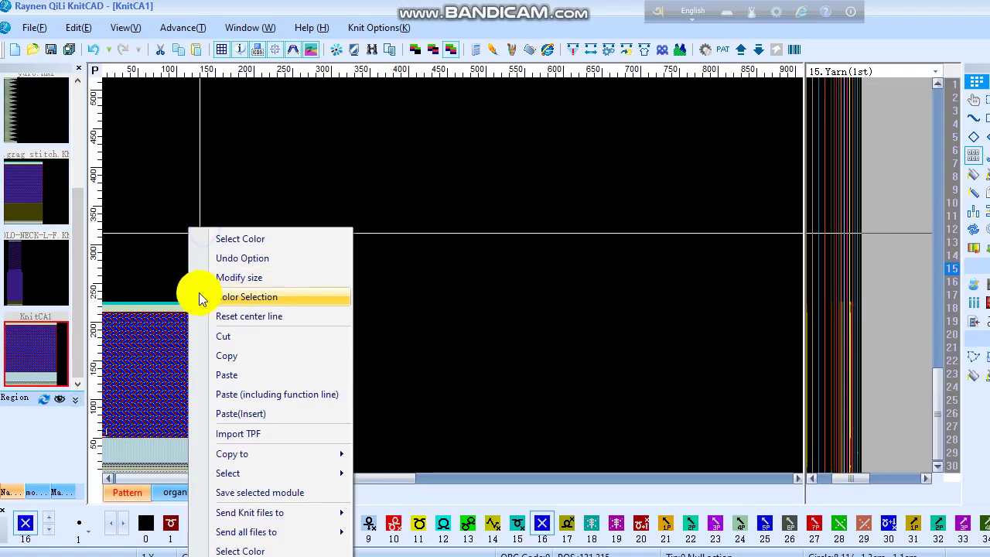
click(240, 395)
scroll(453, 274, up, 1)
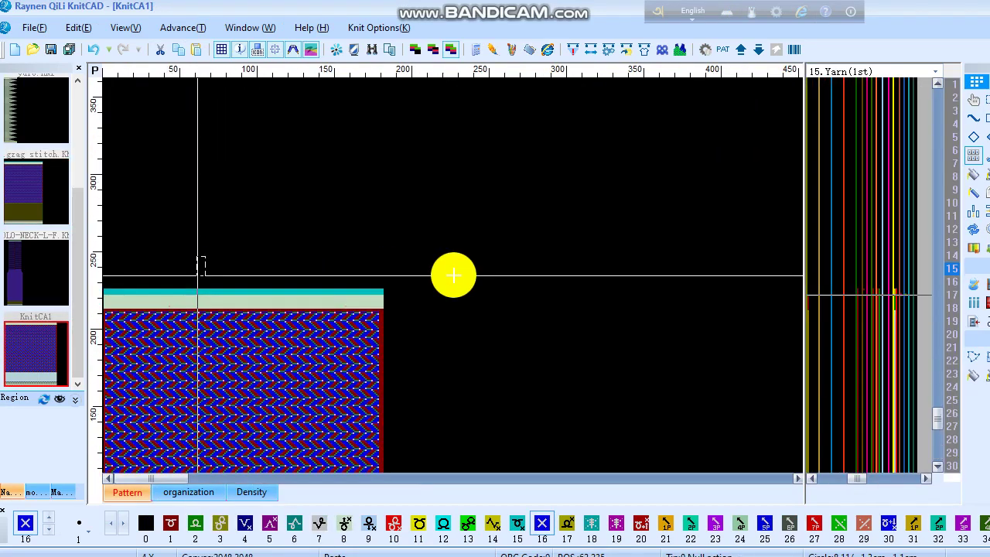
scroll(471, 294, up, 2)
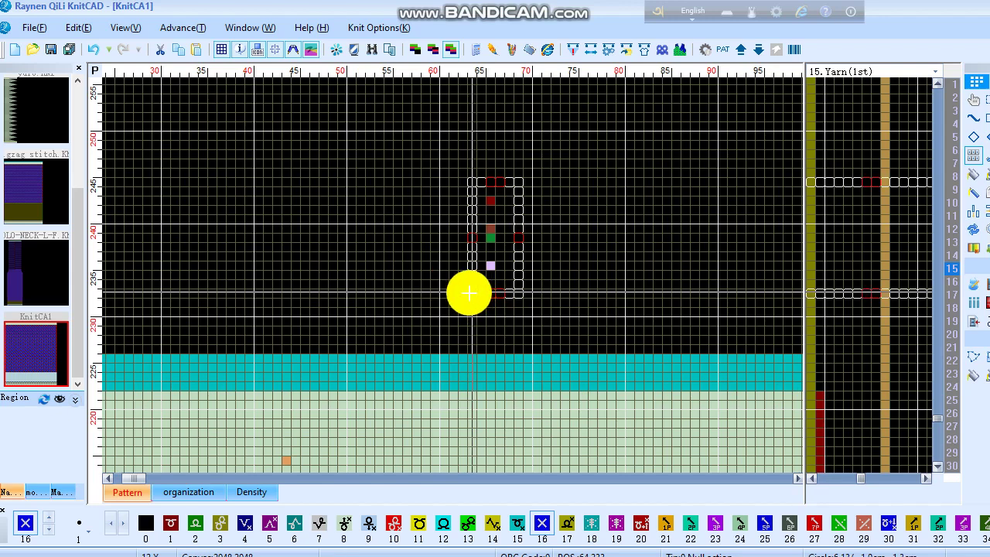
scroll(460, 276, down, 3)
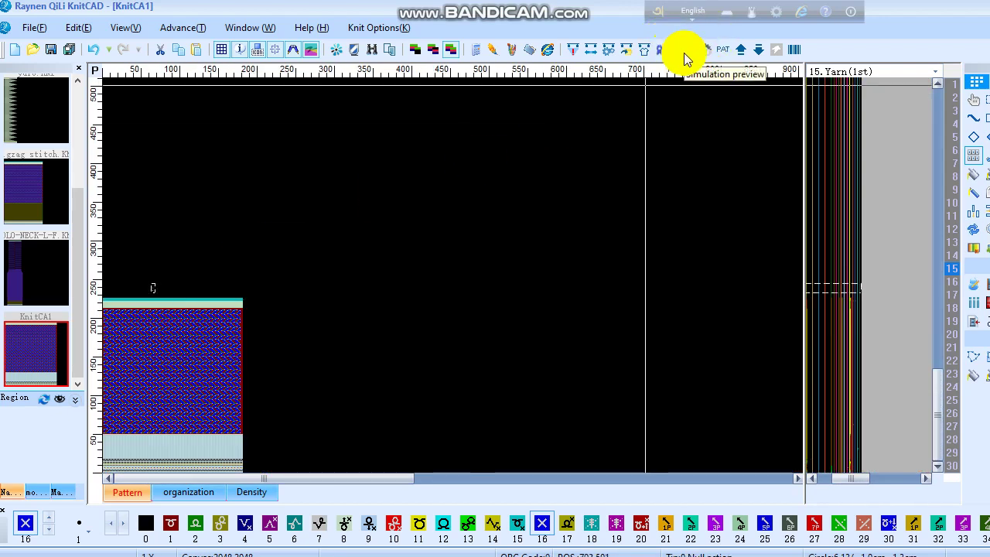
Step: Try the simulation preview and dismiss the no-data warning
click(322, 300)
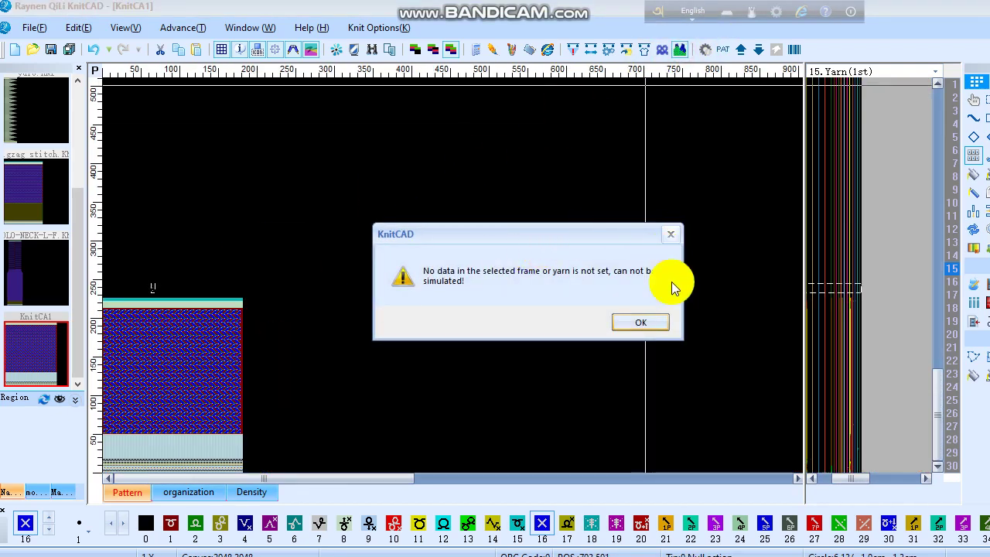
click(643, 325)
scroll(155, 356, up, 3)
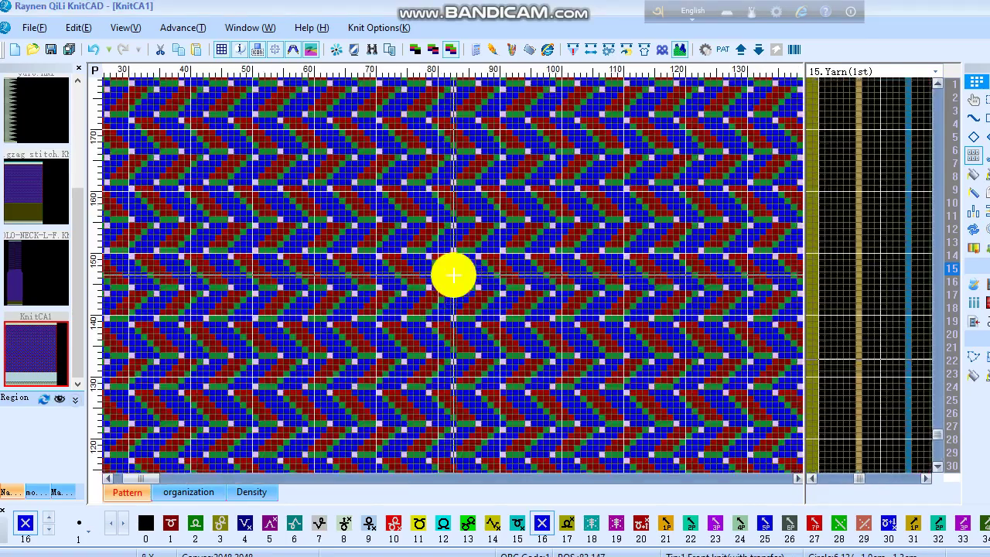
scroll(154, 294, down, 3)
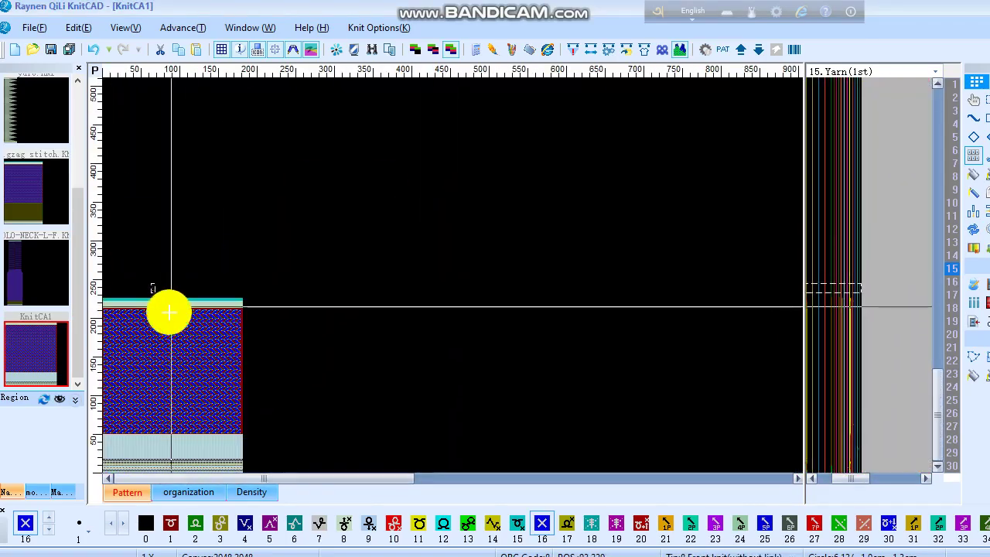
Step: Retry simulation preview on KnitCA1 and zigzag stitch, dismissing both no-data warnings
scroll(168, 310, up, 2)
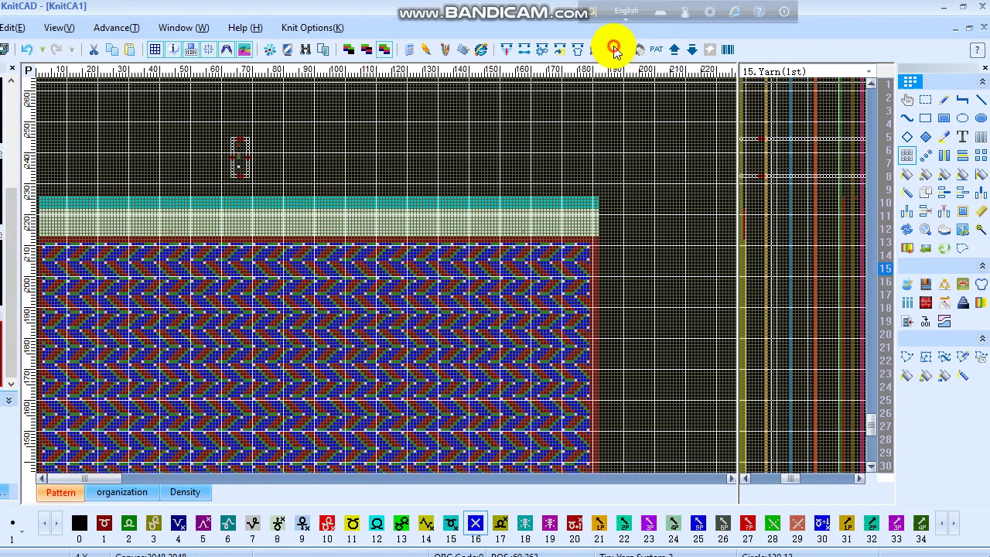
click(614, 49)
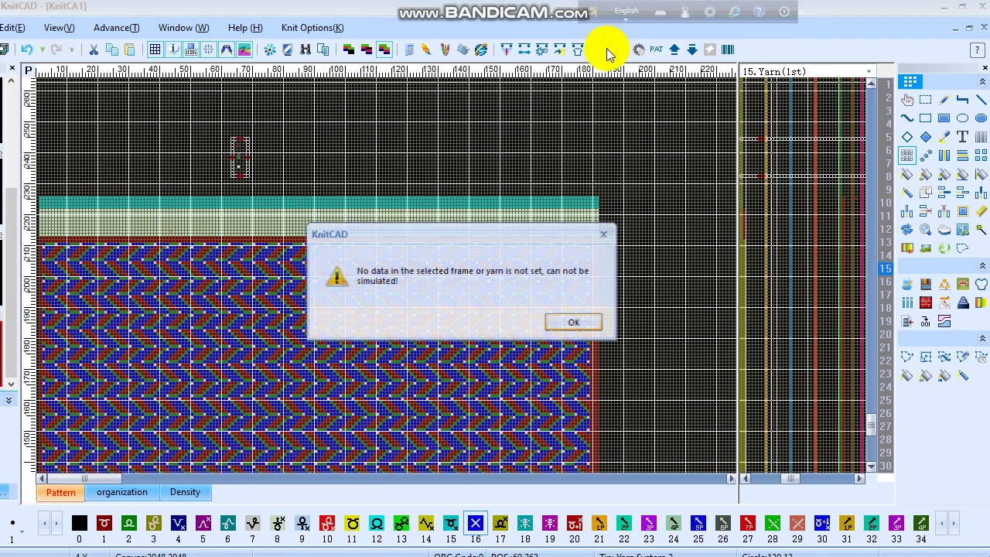
click(574, 323)
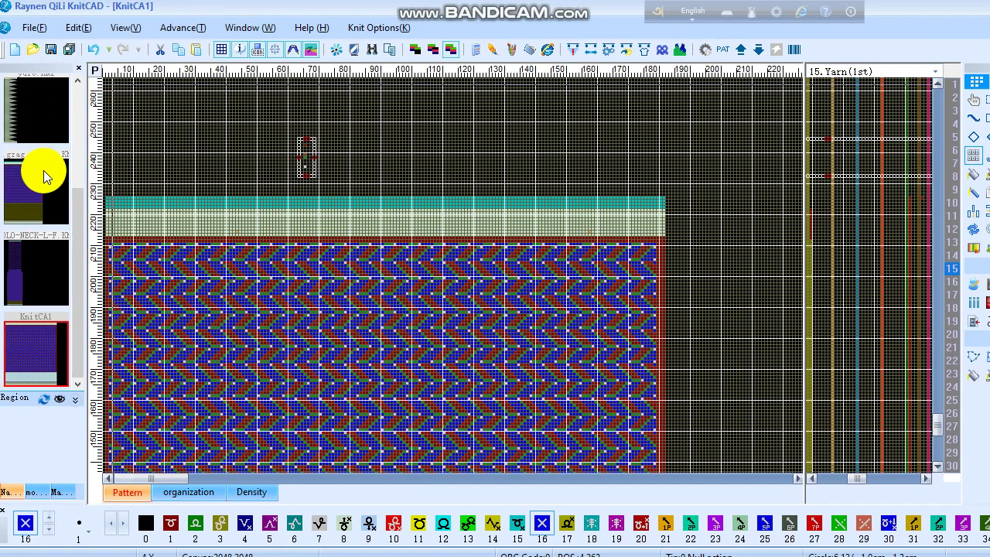
click(43, 170)
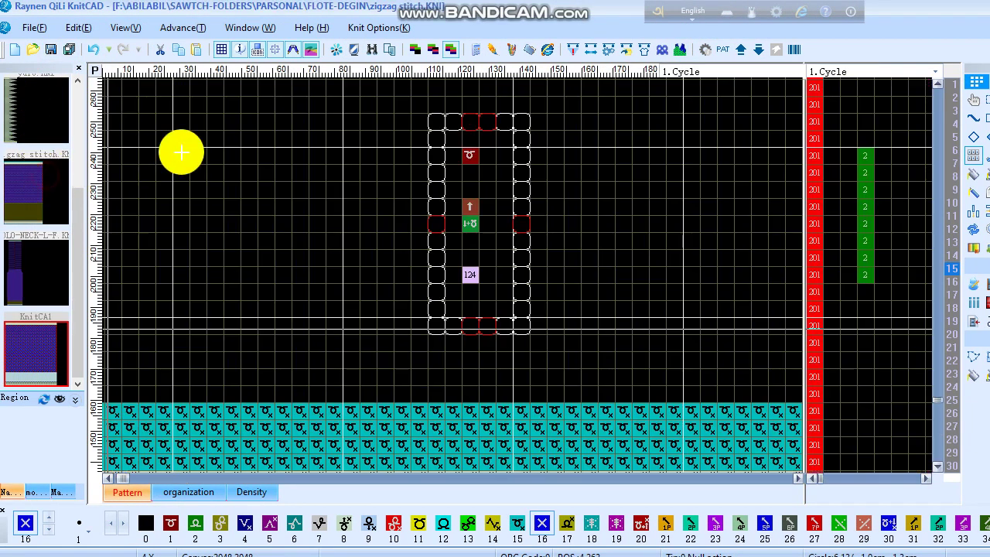
click(674, 49)
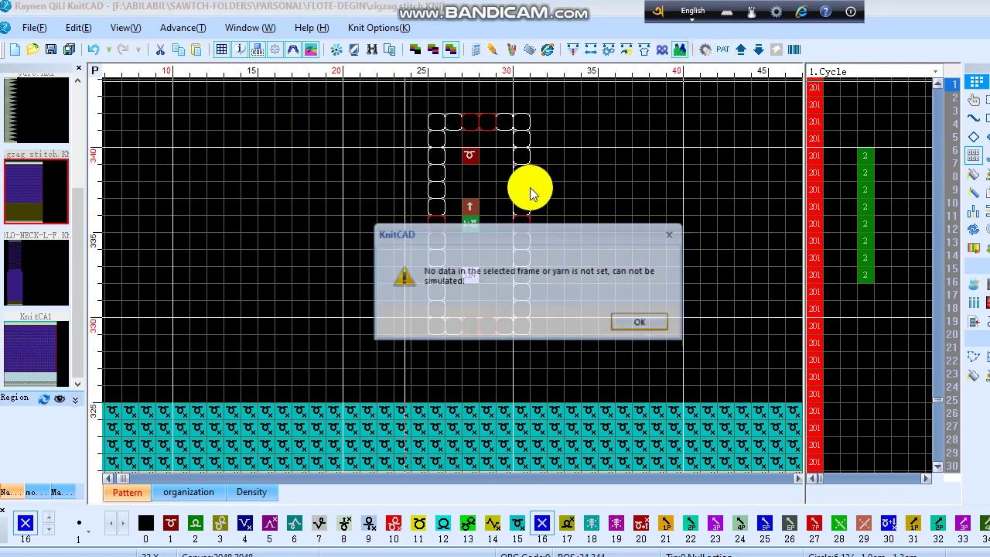
key(Return)
Step: Bring up the Compile settings for the zigzag stitch file
scroll(367, 239, down, 3)
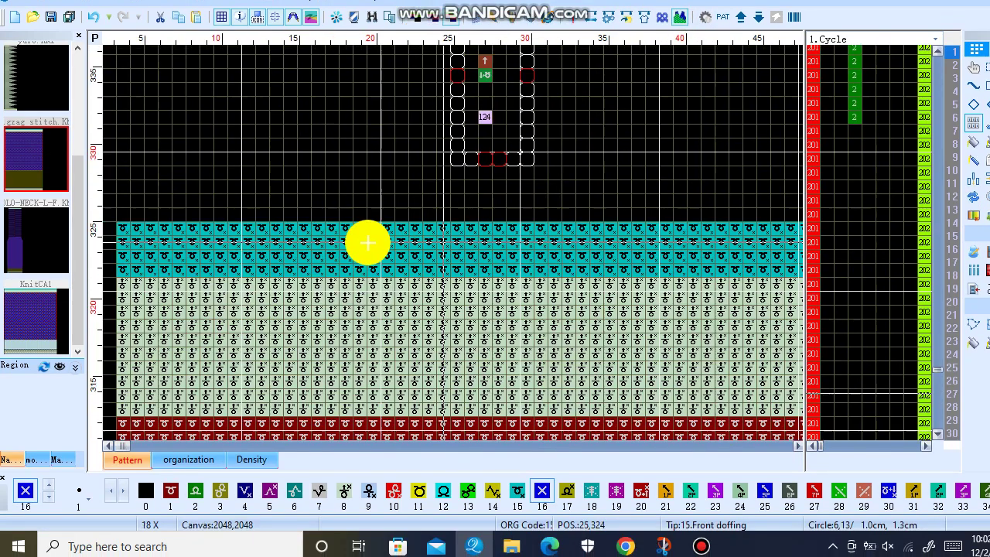
scroll(261, 245, down, 2)
drag(445, 124, 570, 221)
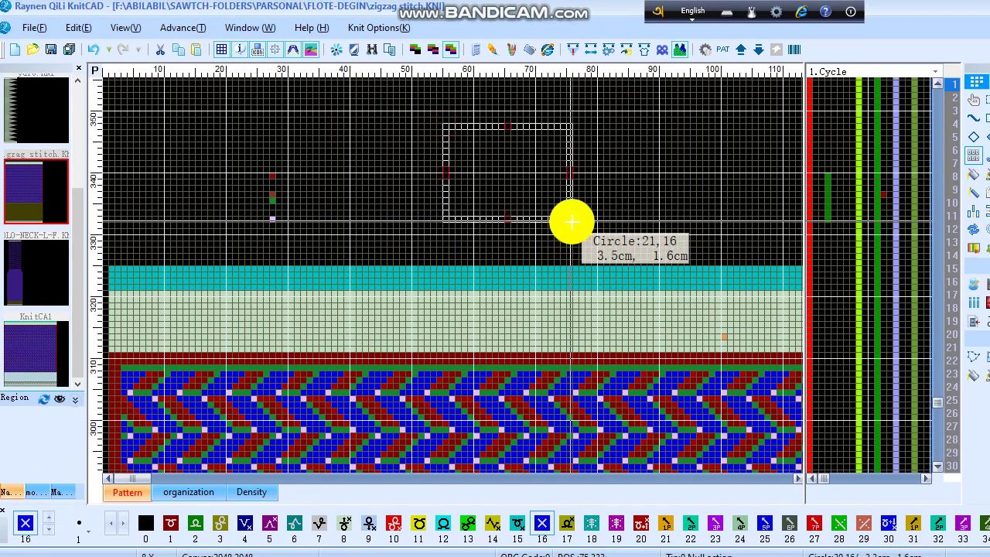
click(574, 51)
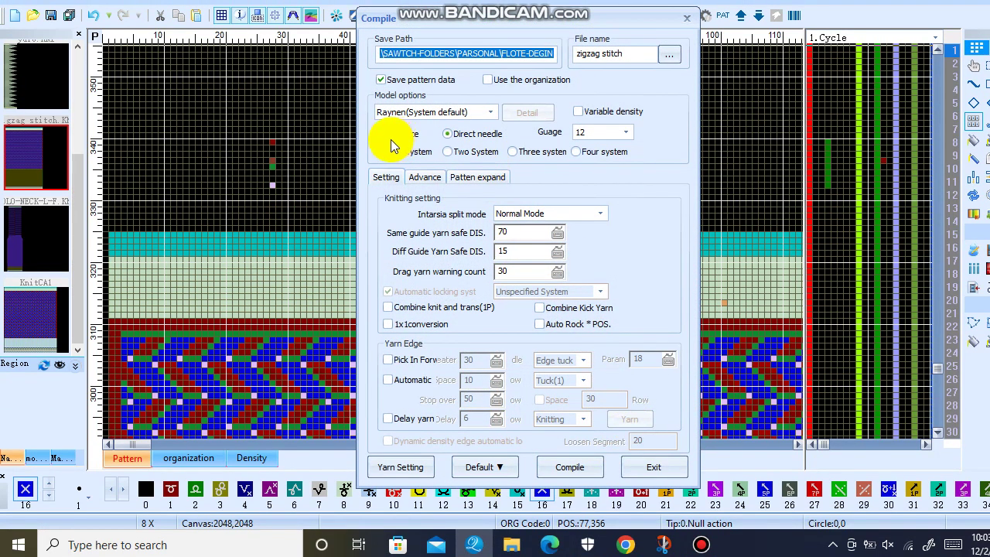
Step: Try compiling with the Enhance model, acknowledge the spaces-in-name warning, and exit
click(391, 141)
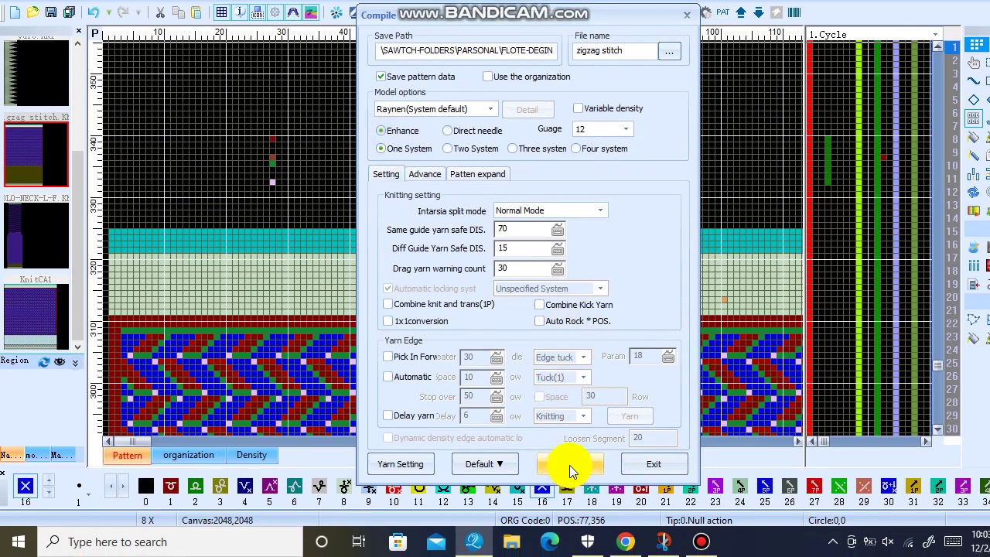
click(570, 470)
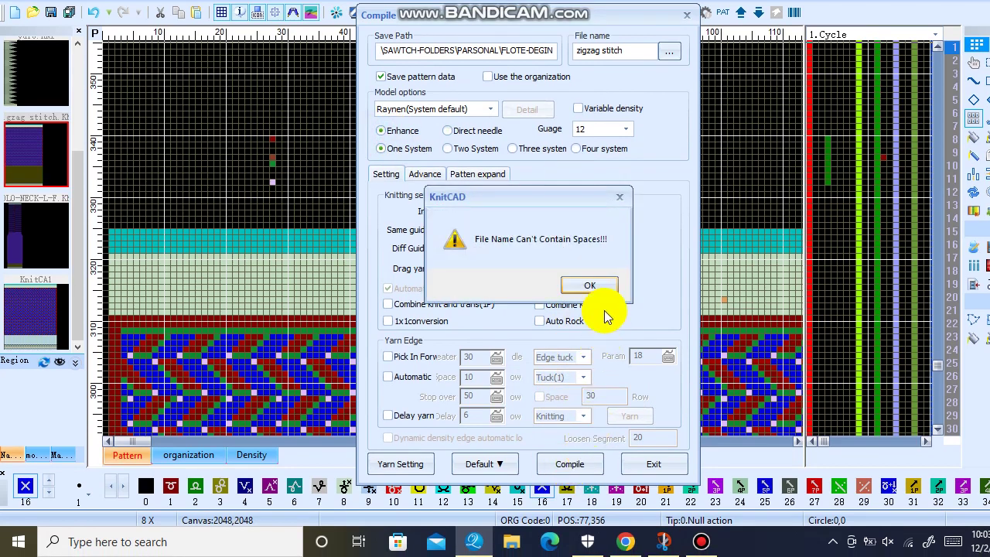
click(596, 292)
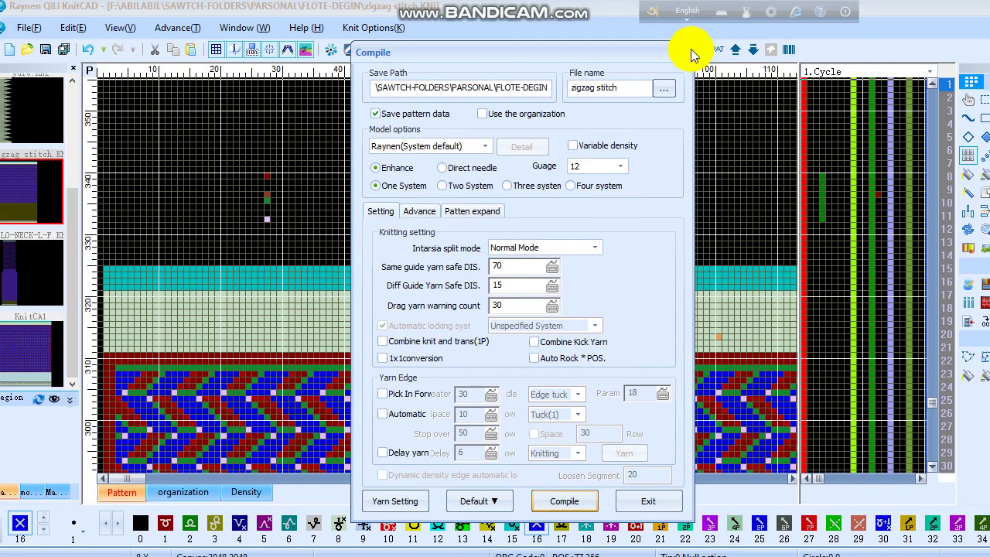
click(691, 49)
Step: Save the pattern as zigzag stitch877 via File > Save As
click(35, 27)
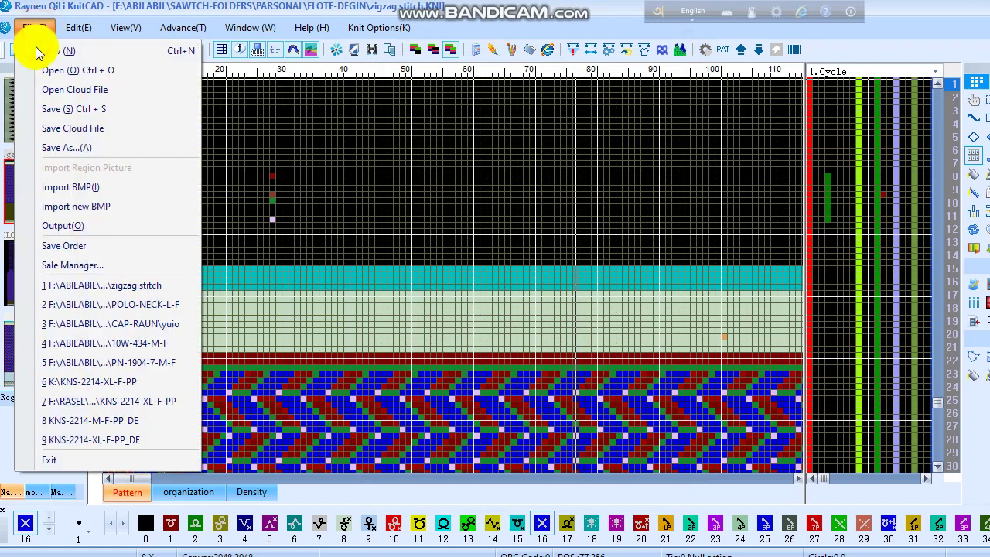
click(69, 146)
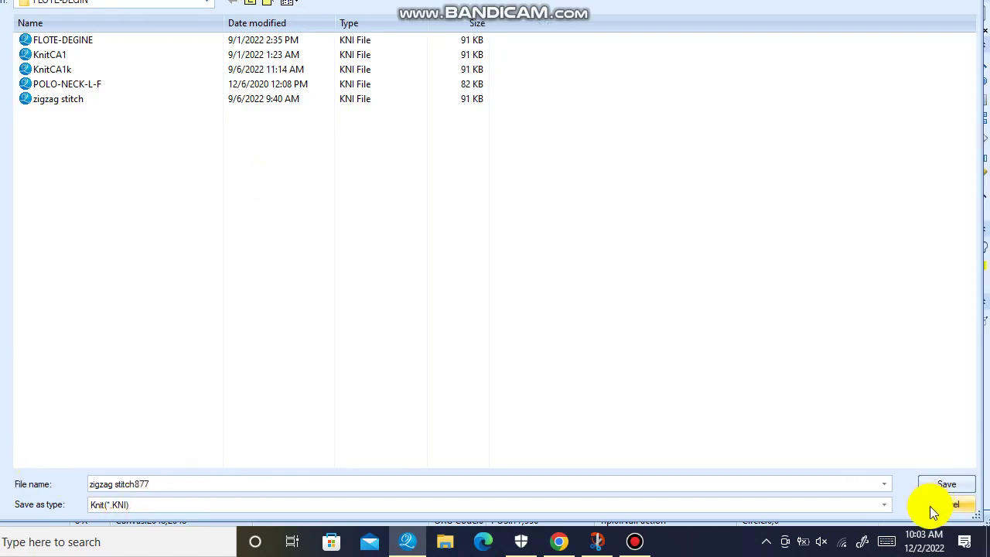
click(927, 486)
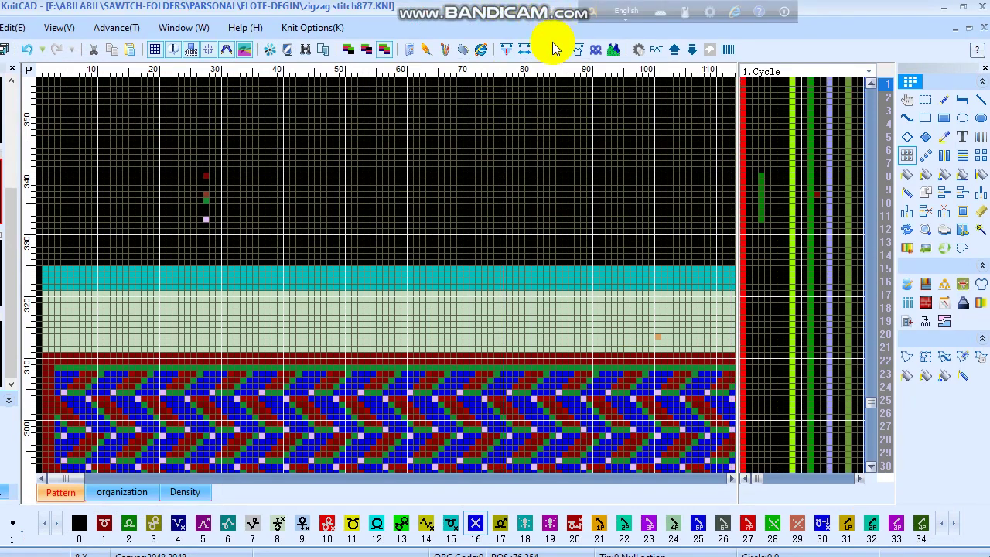
Step: Attempt to compile zigzag stitch877, dismiss the spaces error, and close the dialog
click(503, 51)
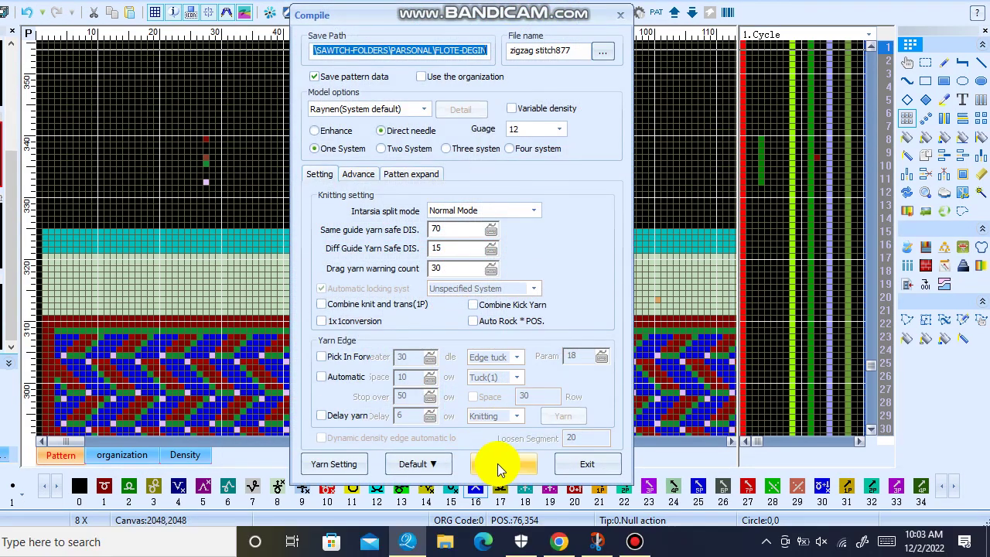
click(497, 463)
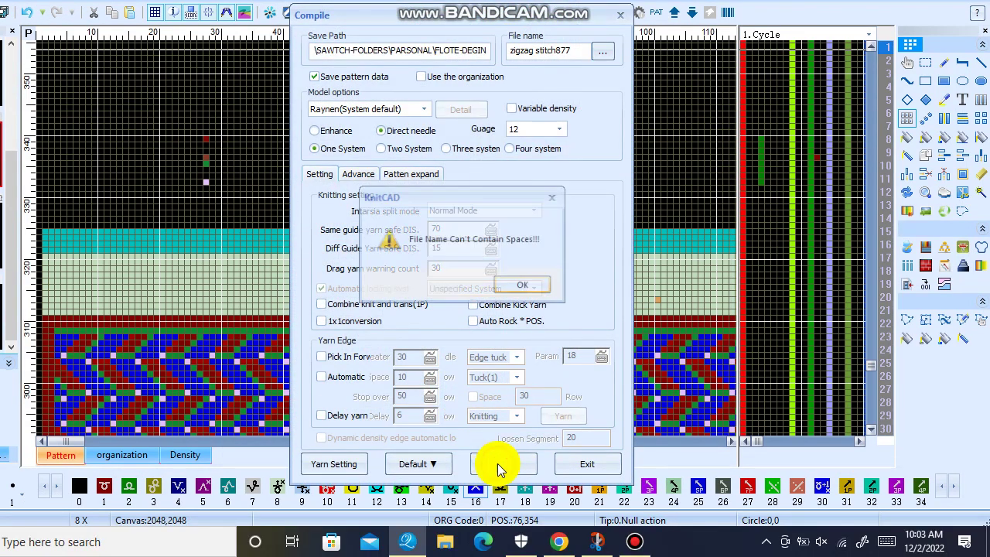
click(519, 284)
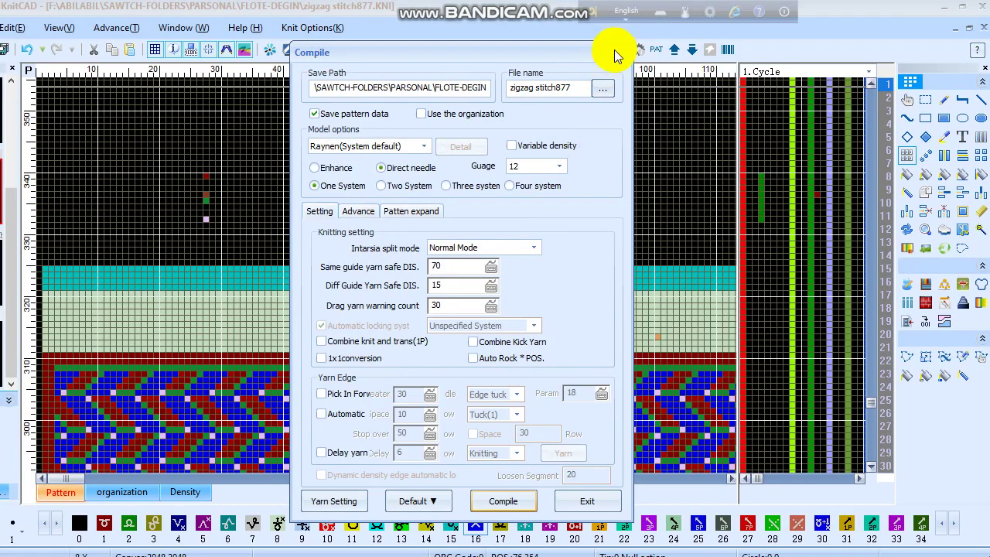
click(614, 50)
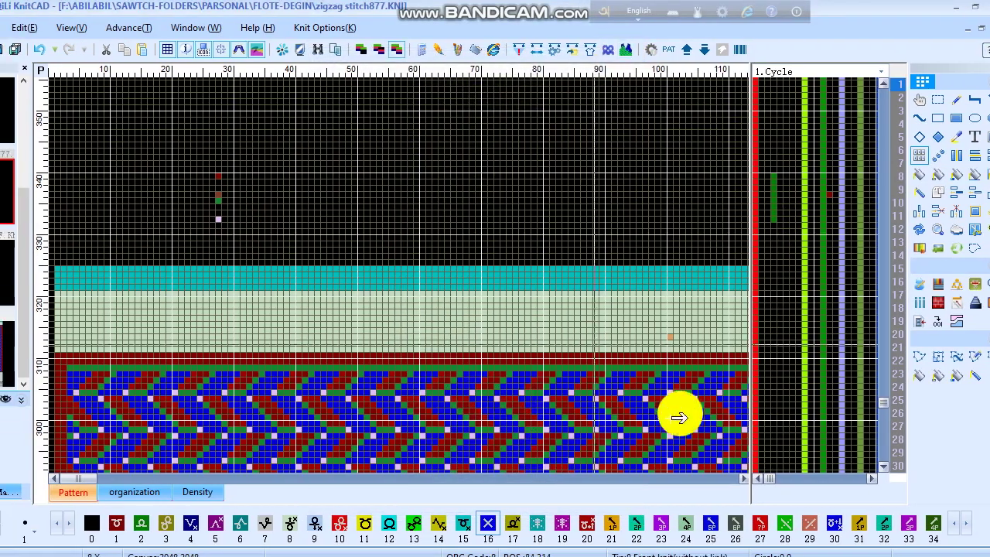
Step: Reopen the original zigzag stitch design from the file list
scroll(188, 275, down, 5)
scroll(126, 324, down, 1)
scroll(126, 324, up, 1)
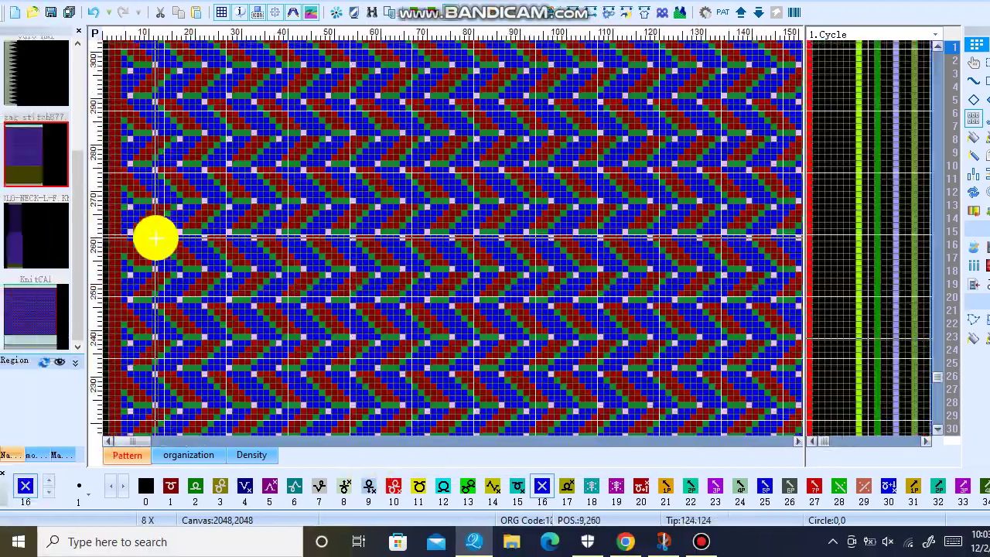
scroll(147, 237, down, 2)
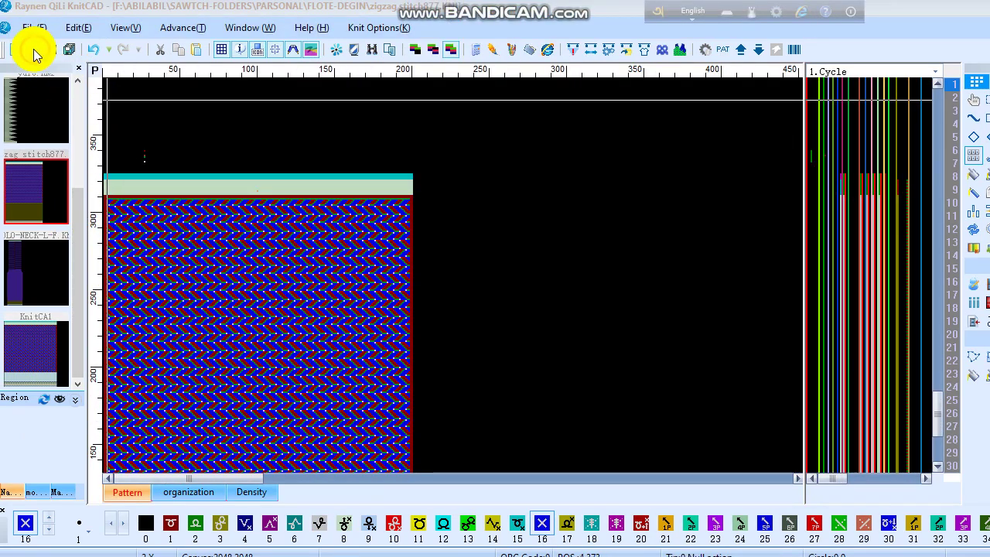
click(33, 49)
double_click(133, 139)
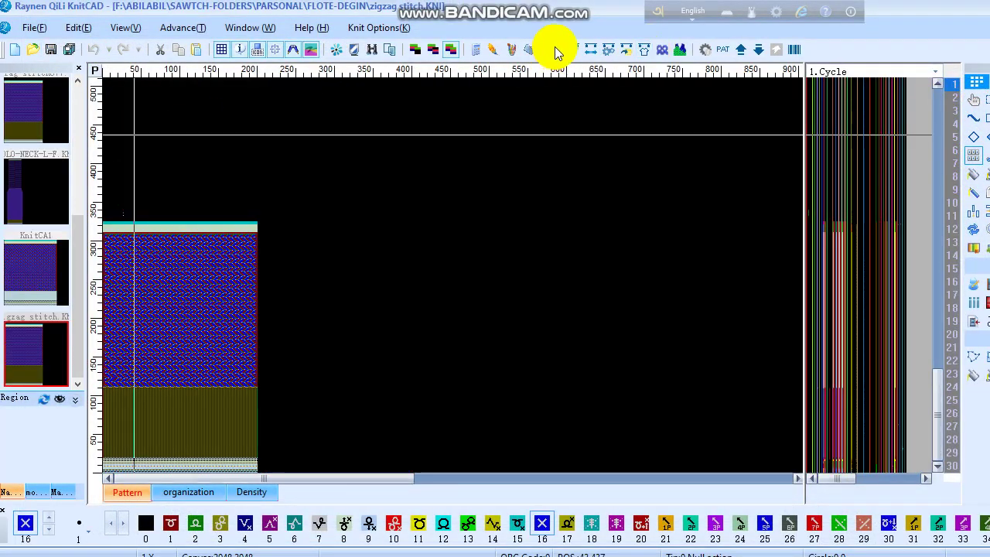
Step: Attempt to compile zigzag stitch, dismiss the spaces error, and close the dialog
click(573, 47)
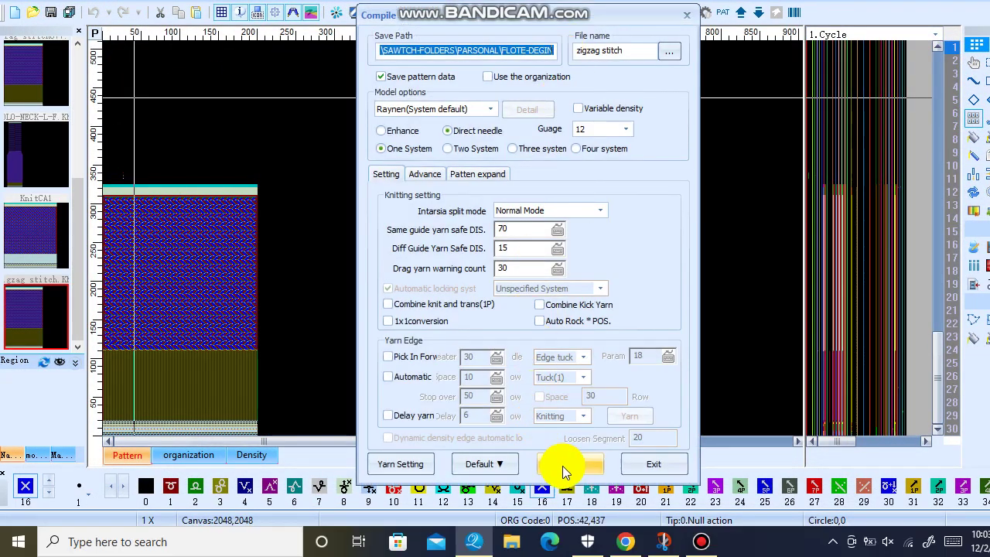
click(562, 466)
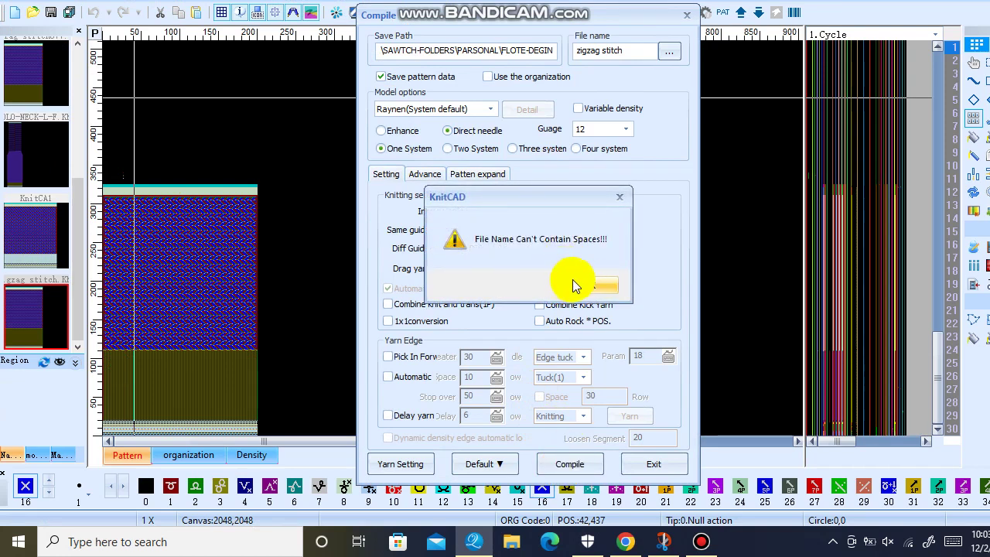
click(582, 286)
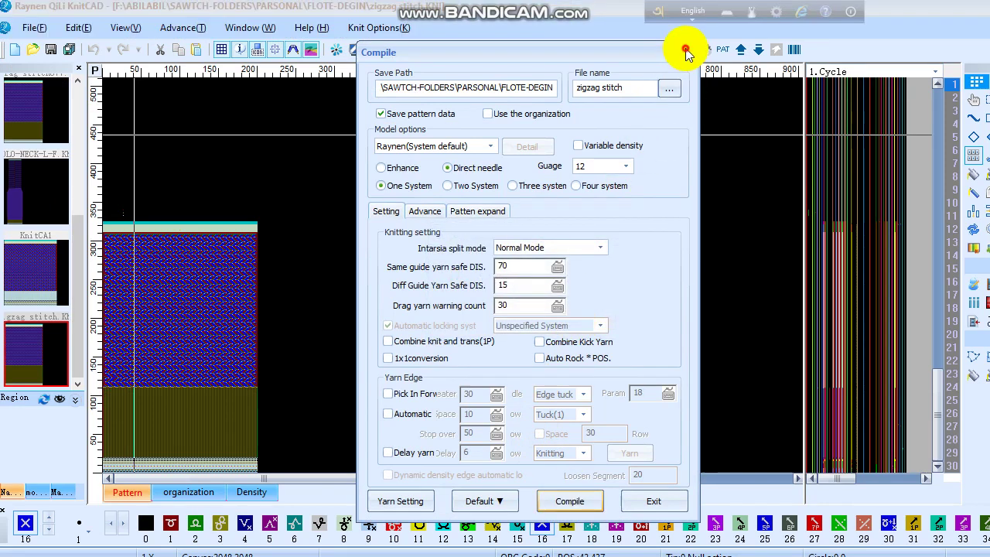
click(687, 50)
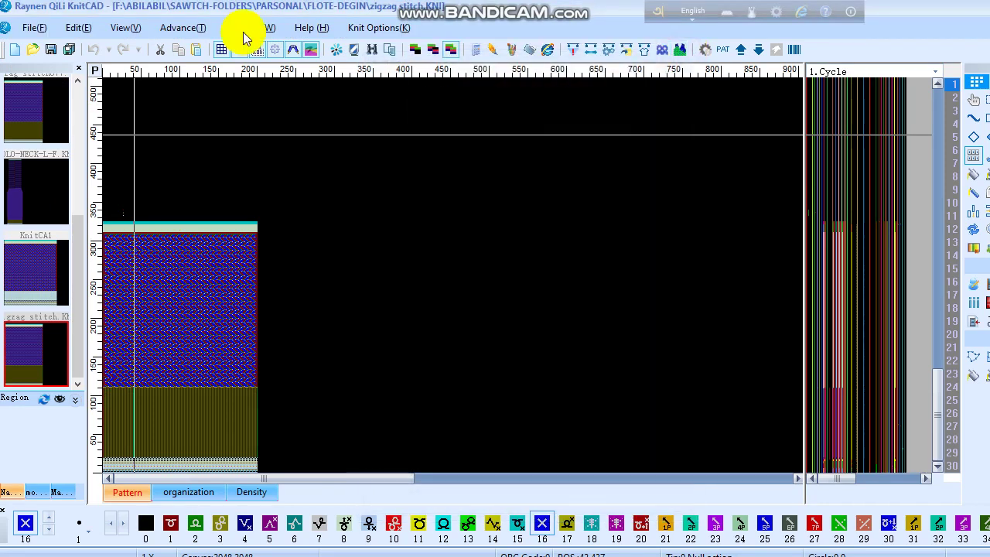
Step: Open the FLOTE-DEGINE design and bring up its compile settings
click(34, 49)
click(136, 108)
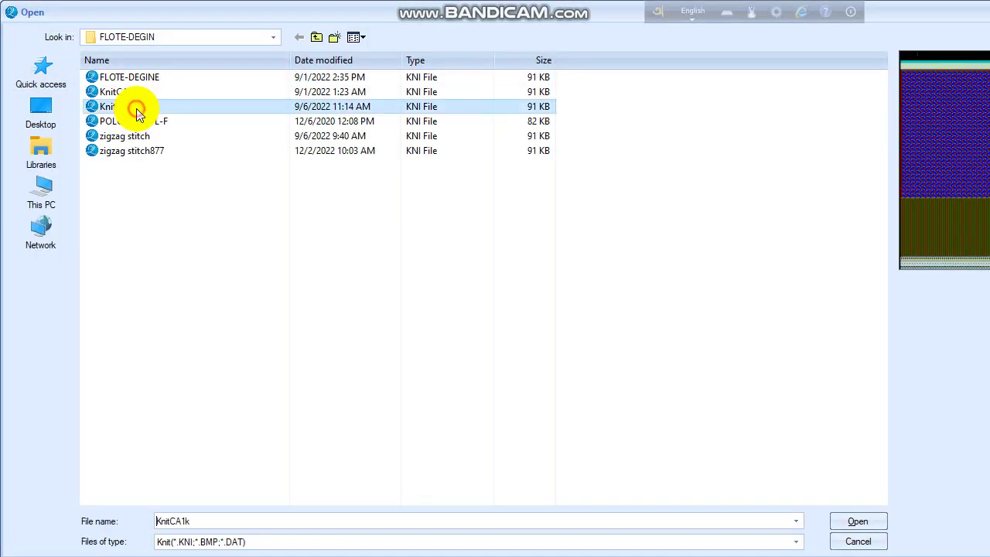
double_click(159, 76)
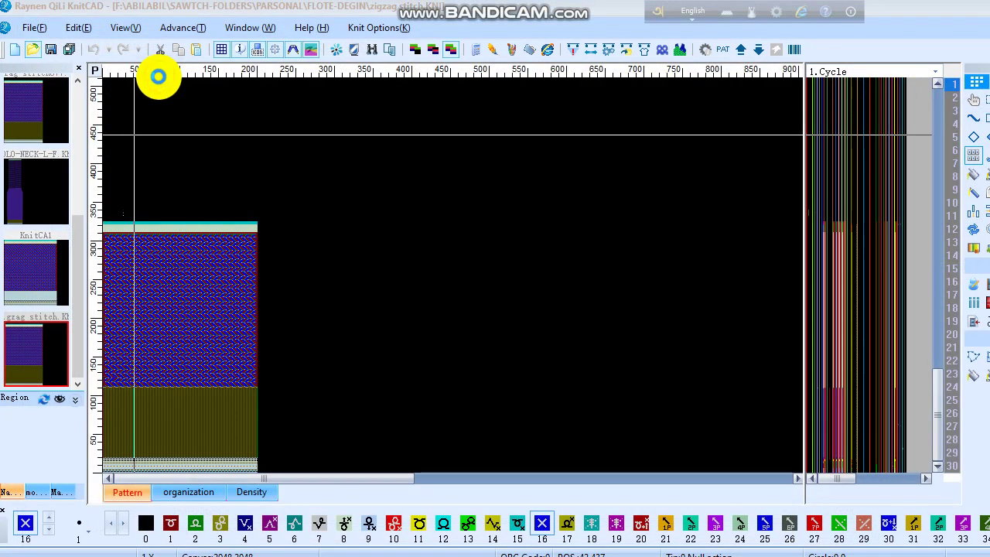
click(574, 49)
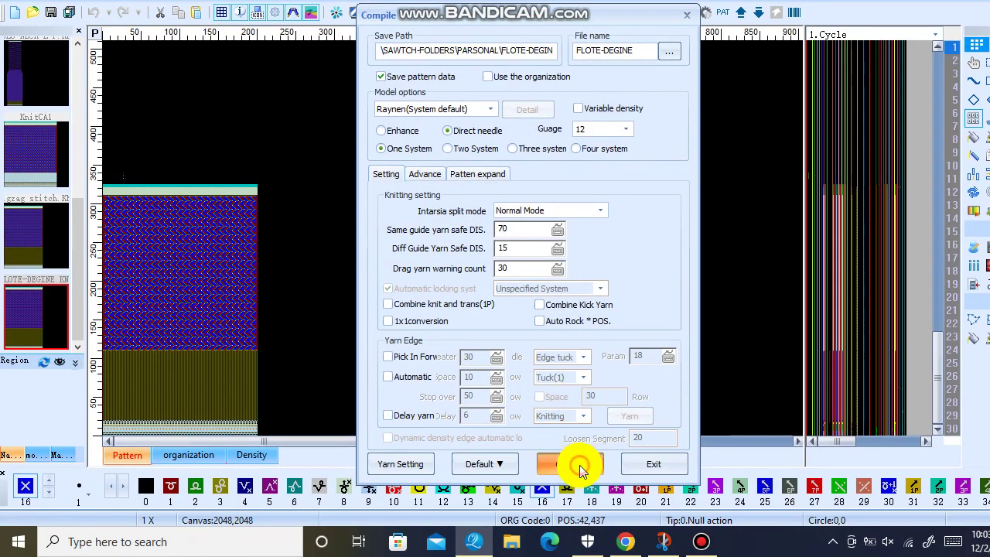
Step: Compile FLOTE-DEGINE to Compile OK (856 rows, width 200) and close the results
click(580, 466)
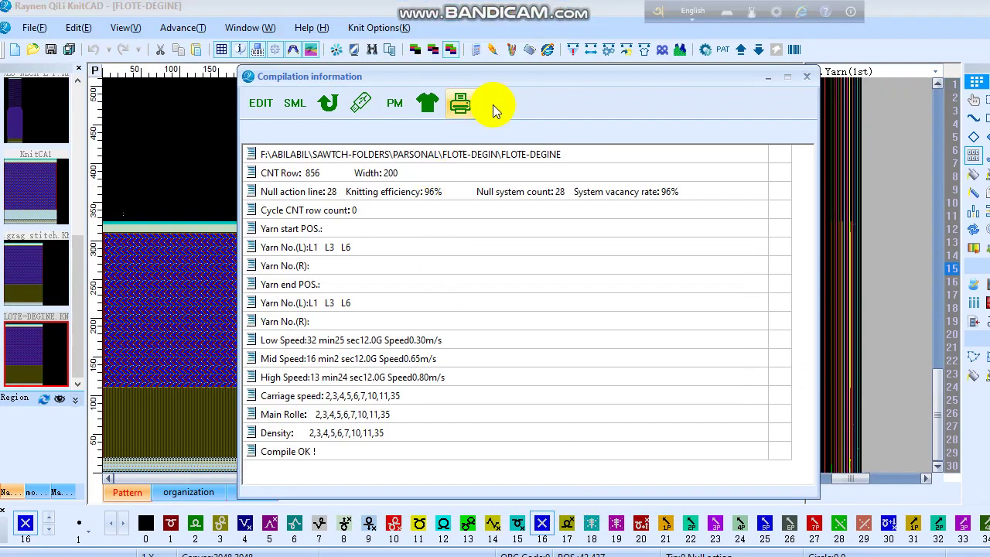
click(501, 101)
scroll(453, 269, up, 3)
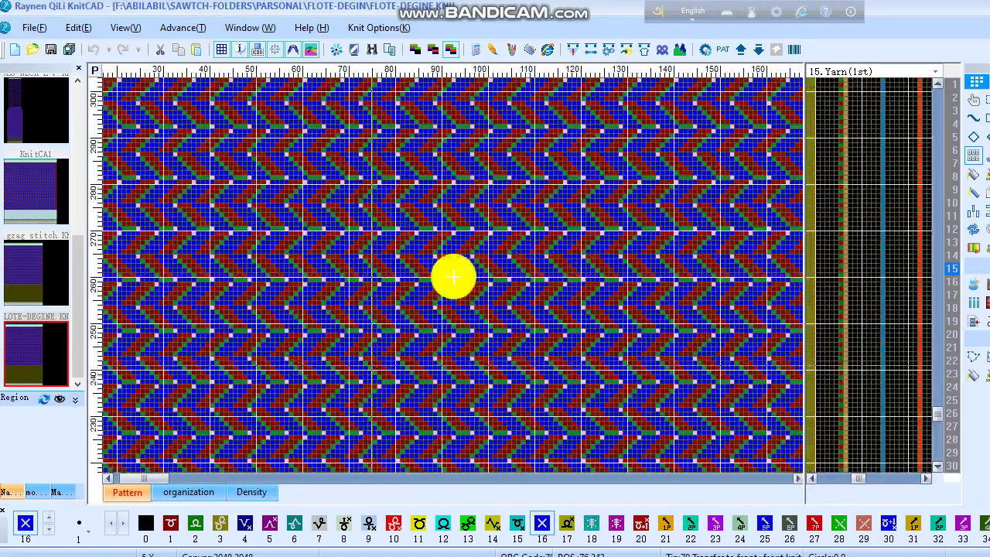
scroll(272, 313, up, 2)
scroll(445, 274, up, 1)
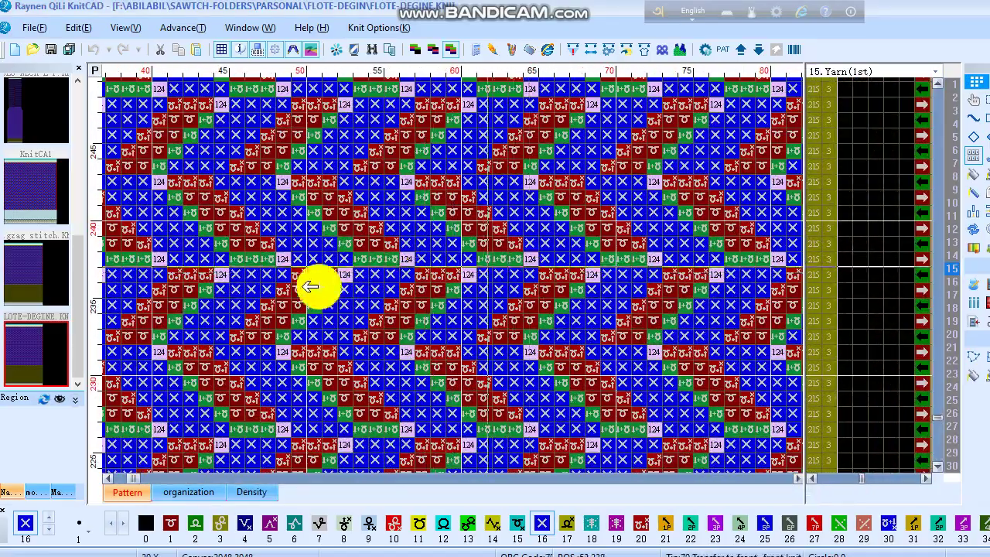
Step: Zoom in and out across the grid to inspect the repeating zigzag transfer stitches
scroll(454, 274, down, 1)
scroll(320, 321, down, 1)
scroll(460, 275, down, 1)
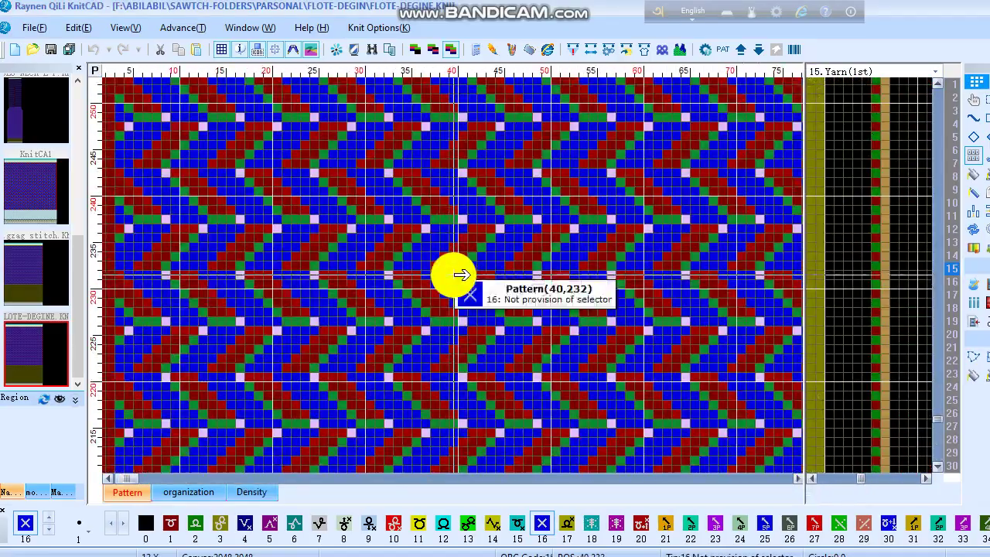
scroll(460, 275, down, 1)
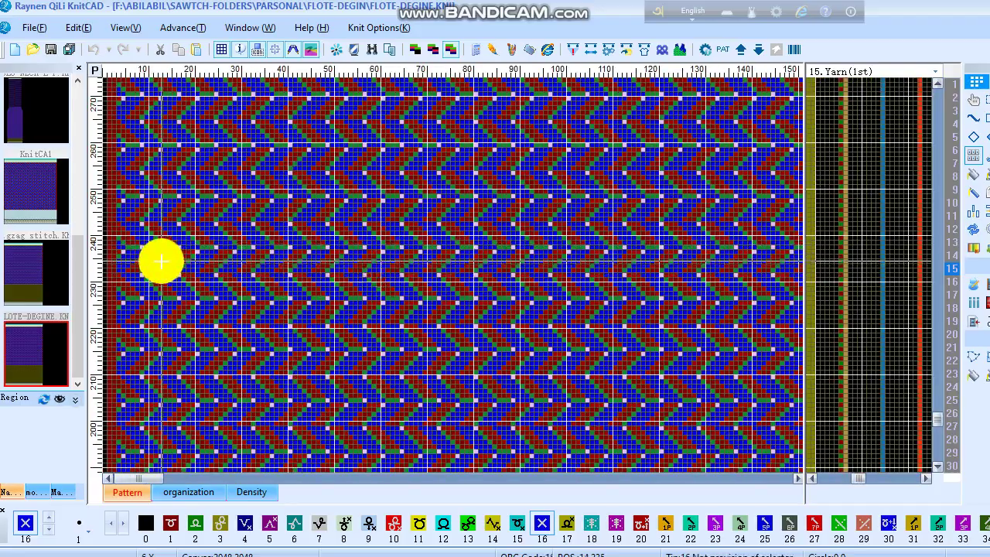
scroll(161, 261, up, 1)
scroll(273, 274, up, 1)
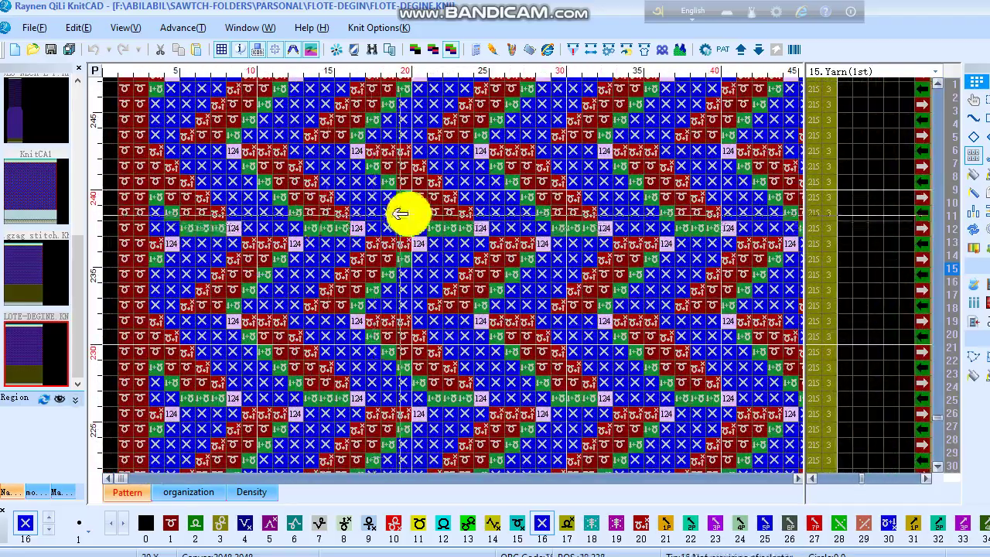
scroll(188, 271, down, 1)
scroll(126, 276, down, 1)
scroll(404, 275, up, 2)
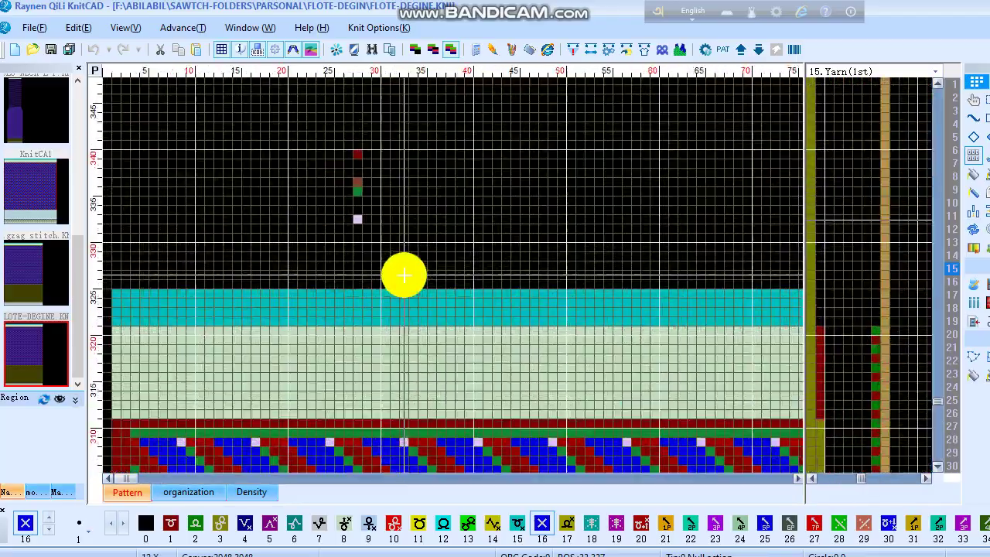
scroll(379, 201, up, 1)
scroll(248, 243, down, 1)
scroll(139, 345, down, 2)
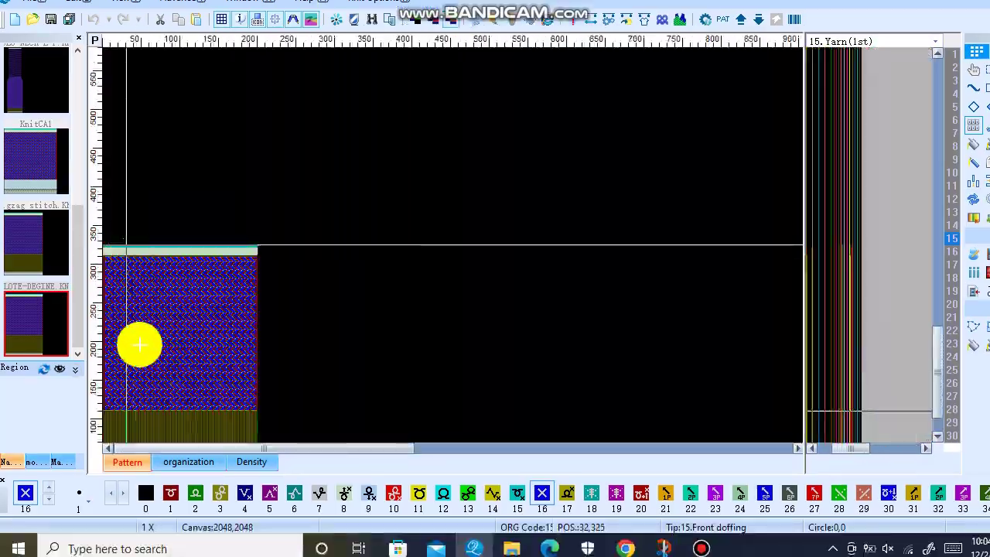
scroll(140, 344, up, 2)
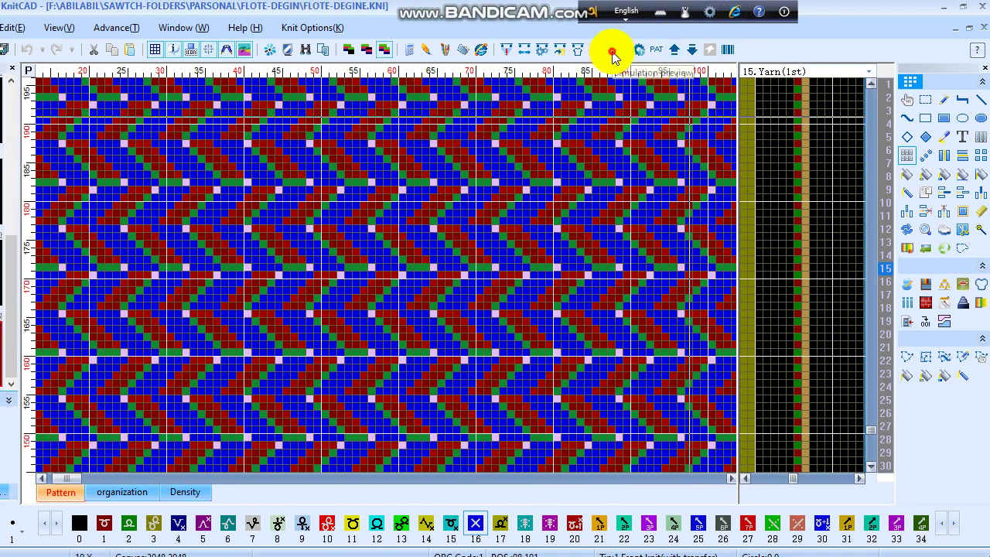
Step: Zoom into the FLOTE-DEGINE simulated fabric preview, close it, minimize KnitCAD, and bring up Bandicam
click(611, 52)
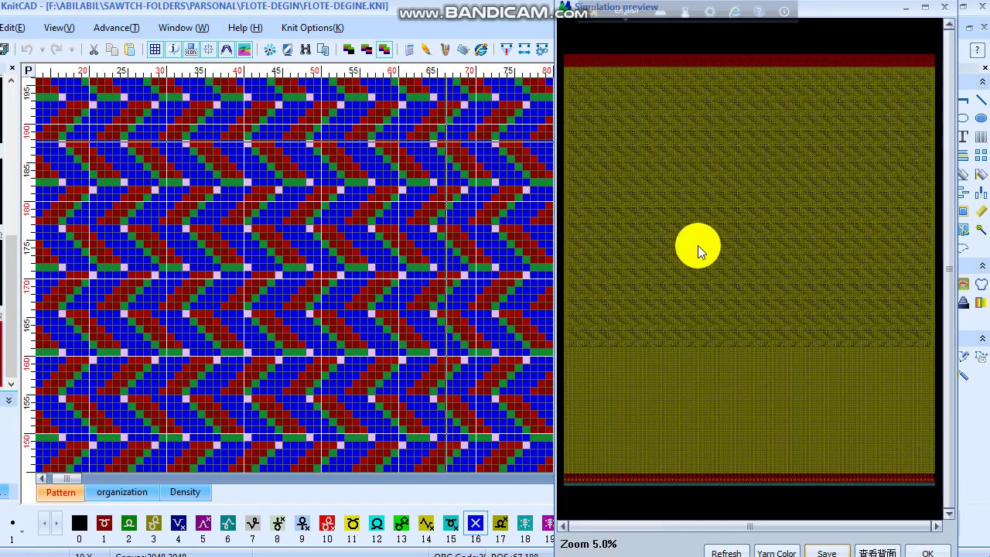
scroll(698, 245, up, 2)
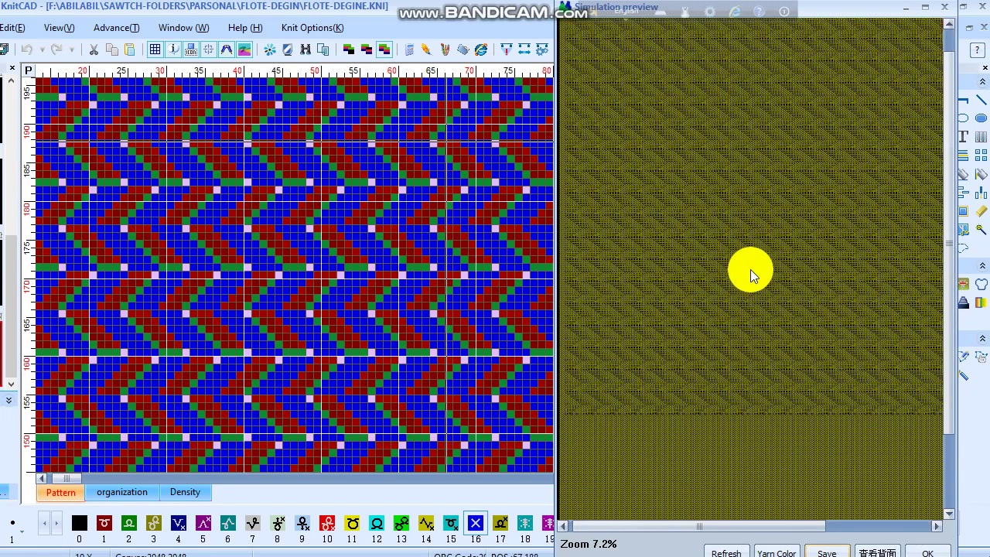
click(902, 9)
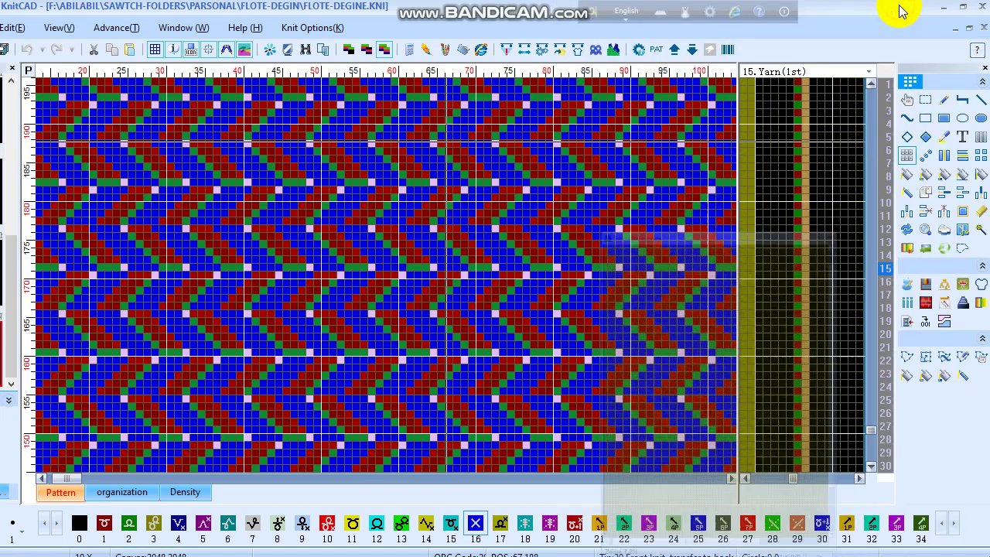
click(946, 11)
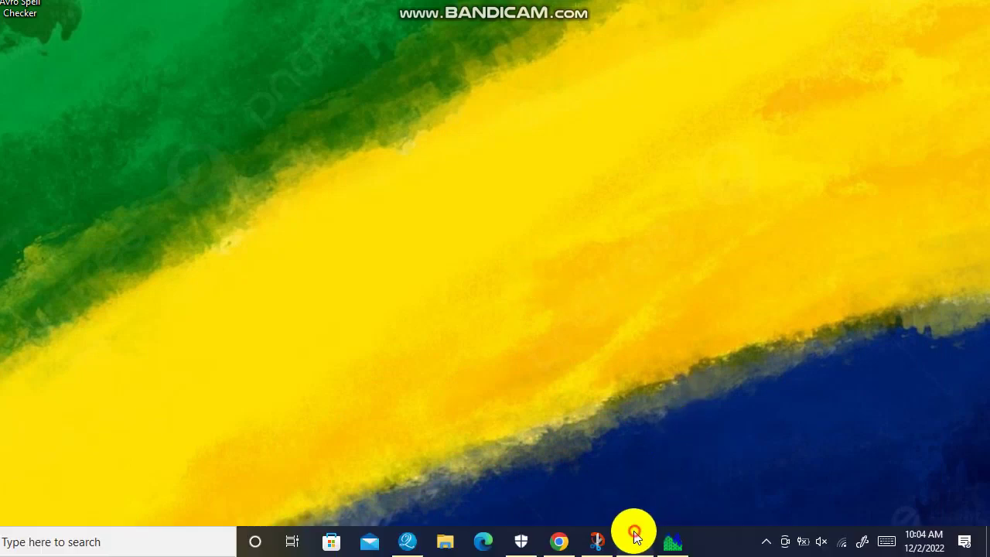
click(634, 534)
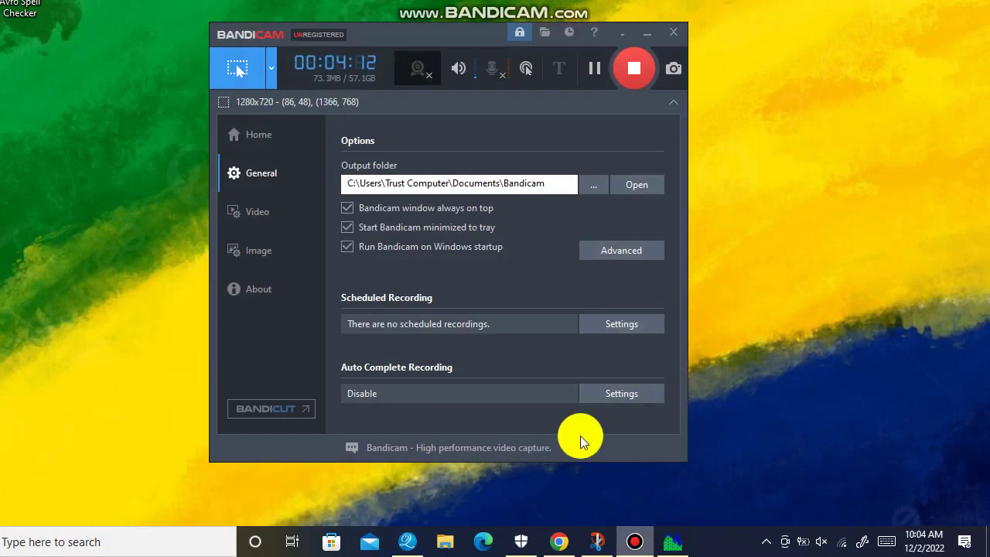